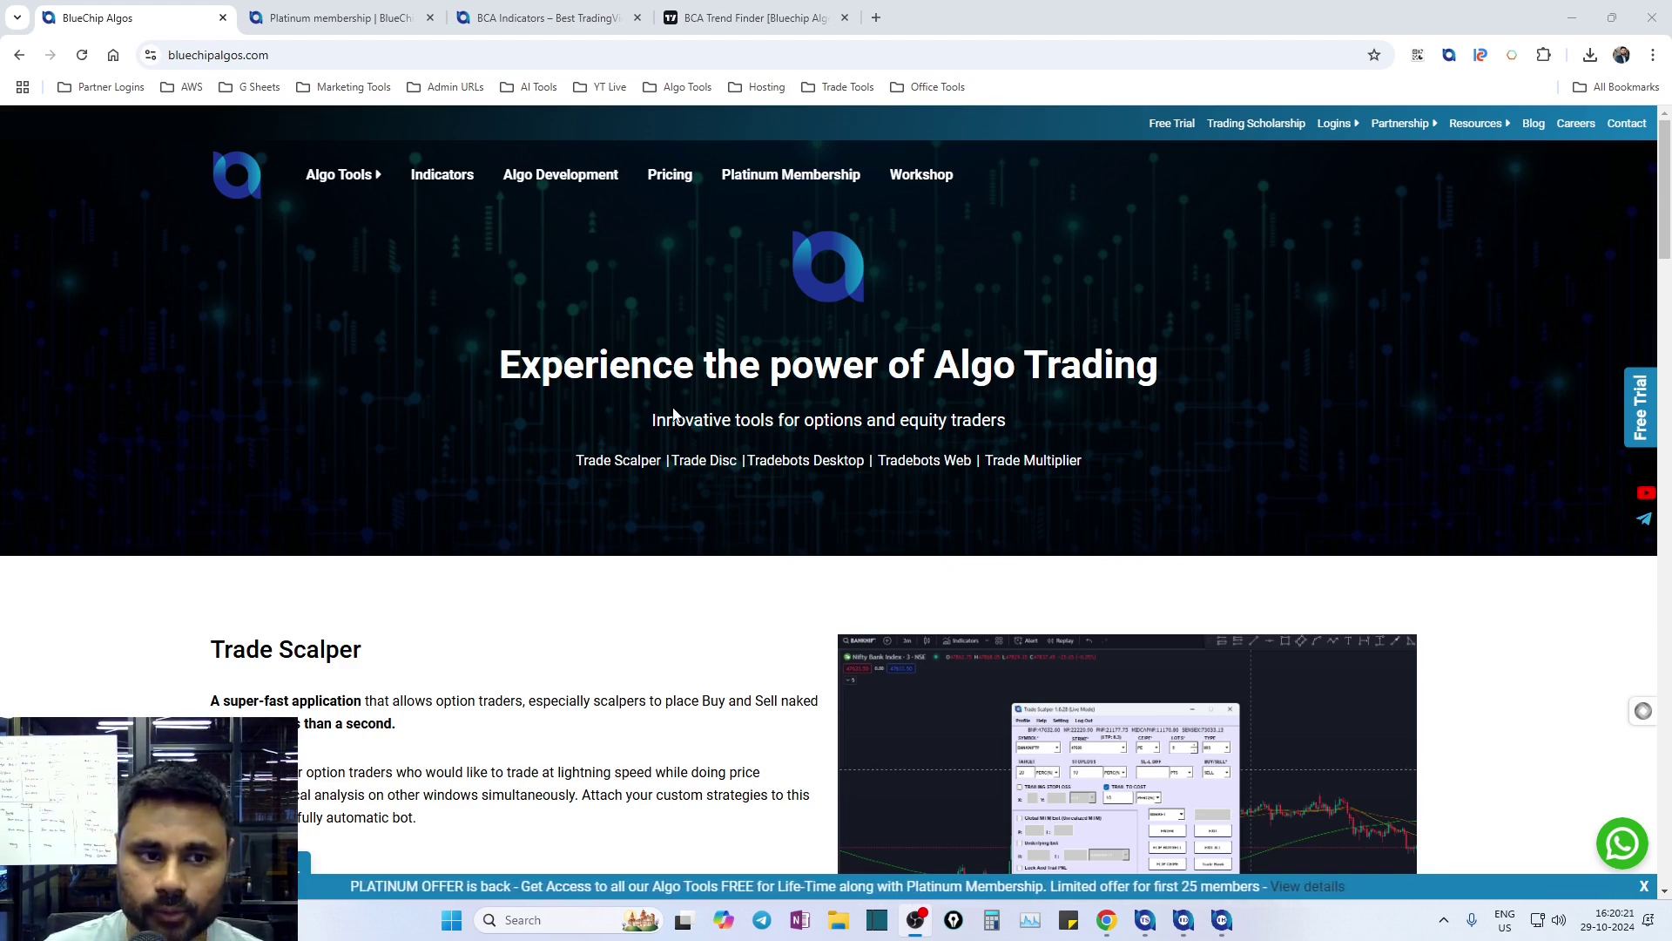
Launch Trade Scalper and enable Global MTM Exit, Underlying Exit and Lock And Trail PNL.
{"action": "key", "text": "ctrl+l"}
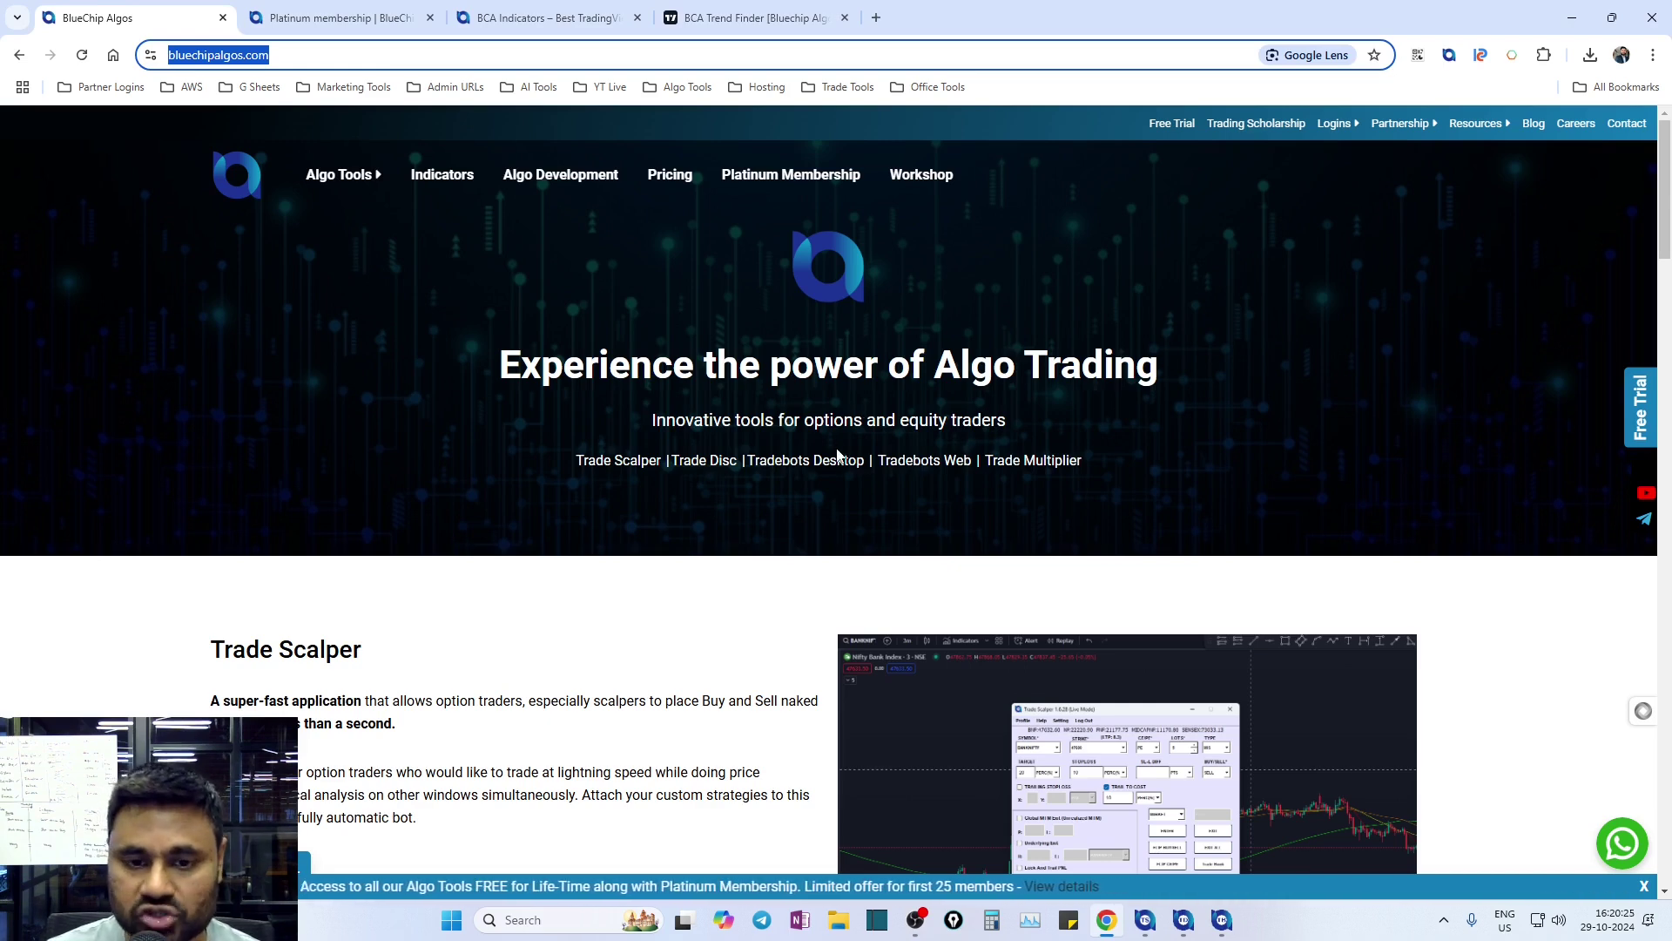
{"action": "left_click", "coordinate": [340, 177]}
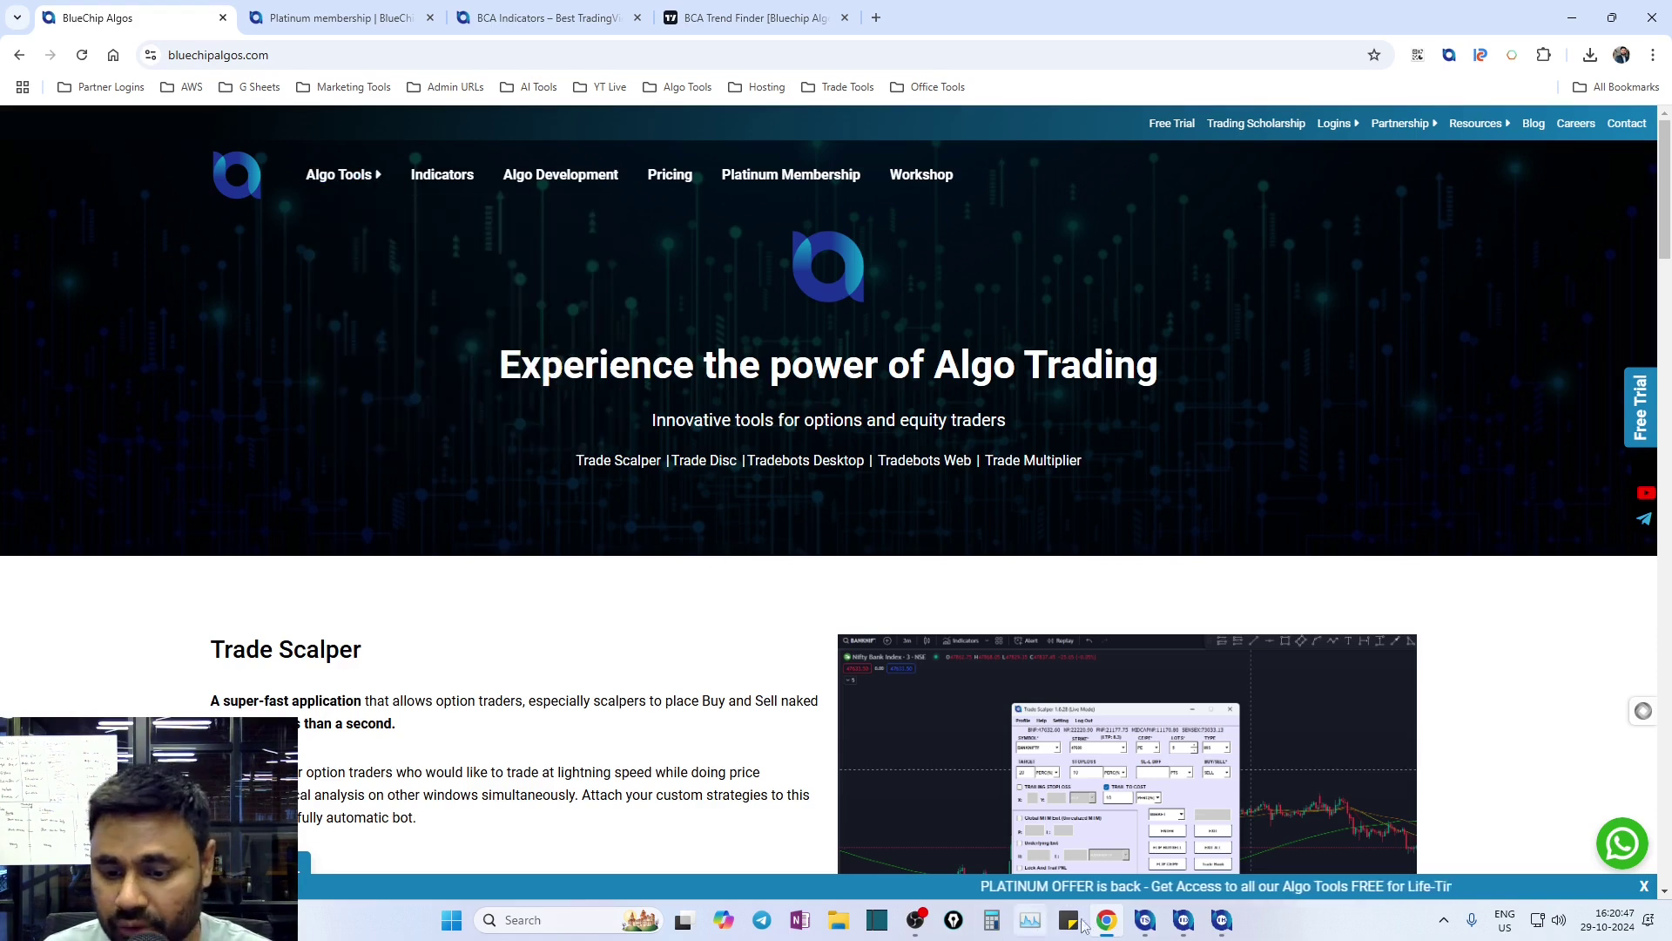
{"action": "left_click", "coordinate": [1146, 920]}
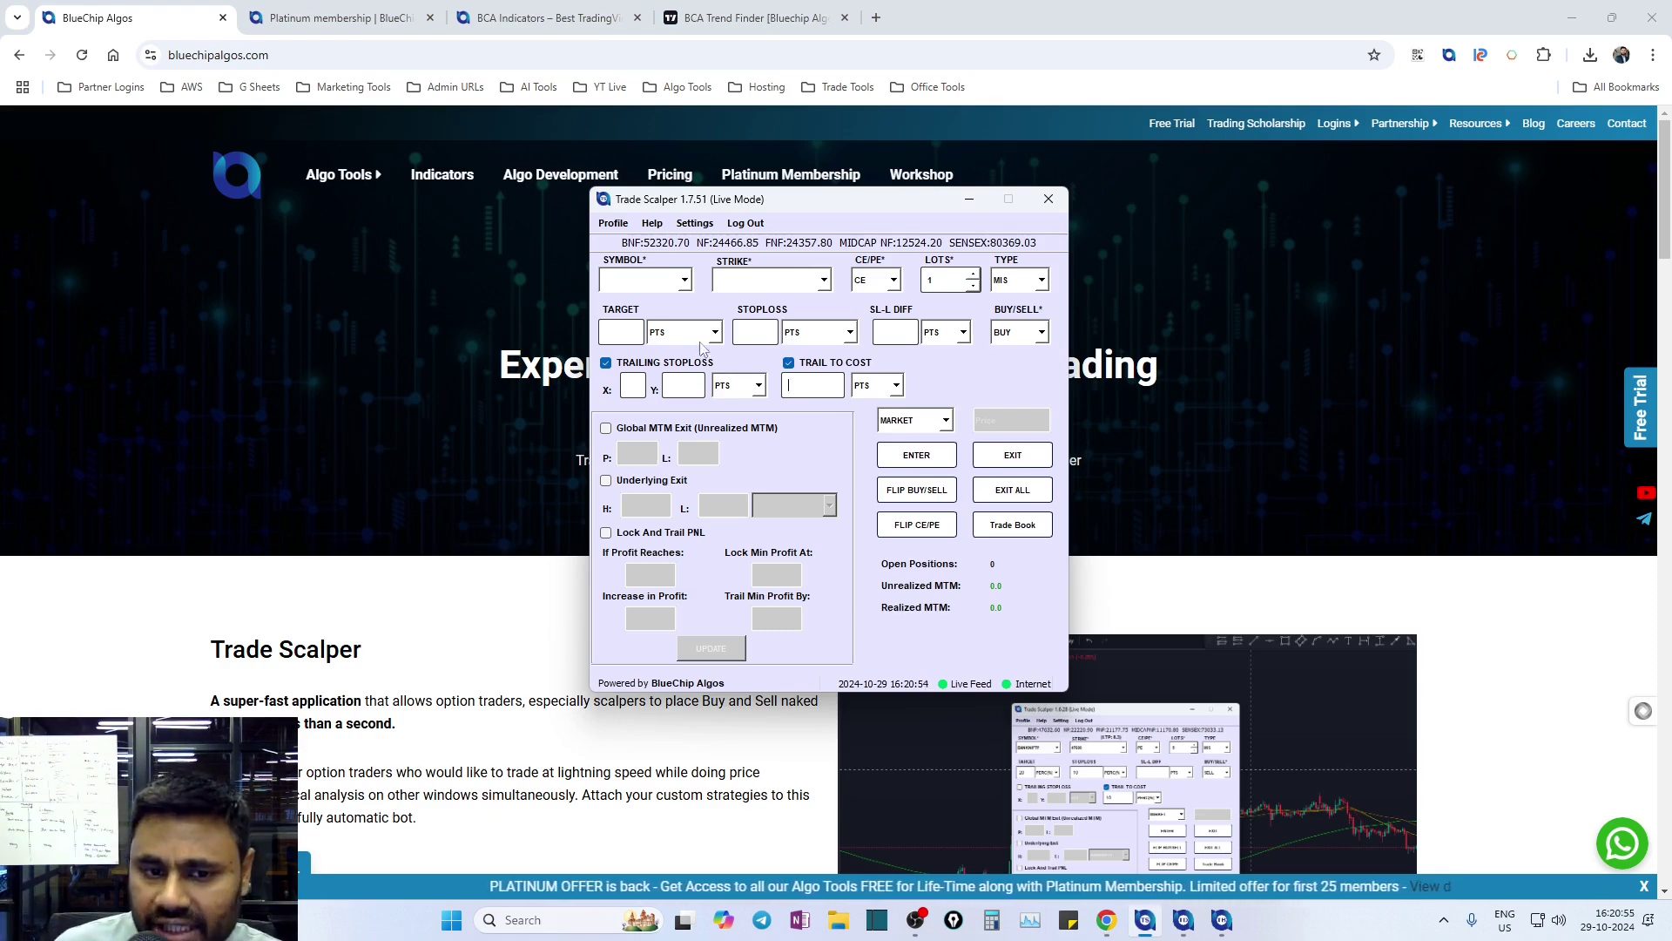
{"action": "left_click", "coordinate": [711, 430]}
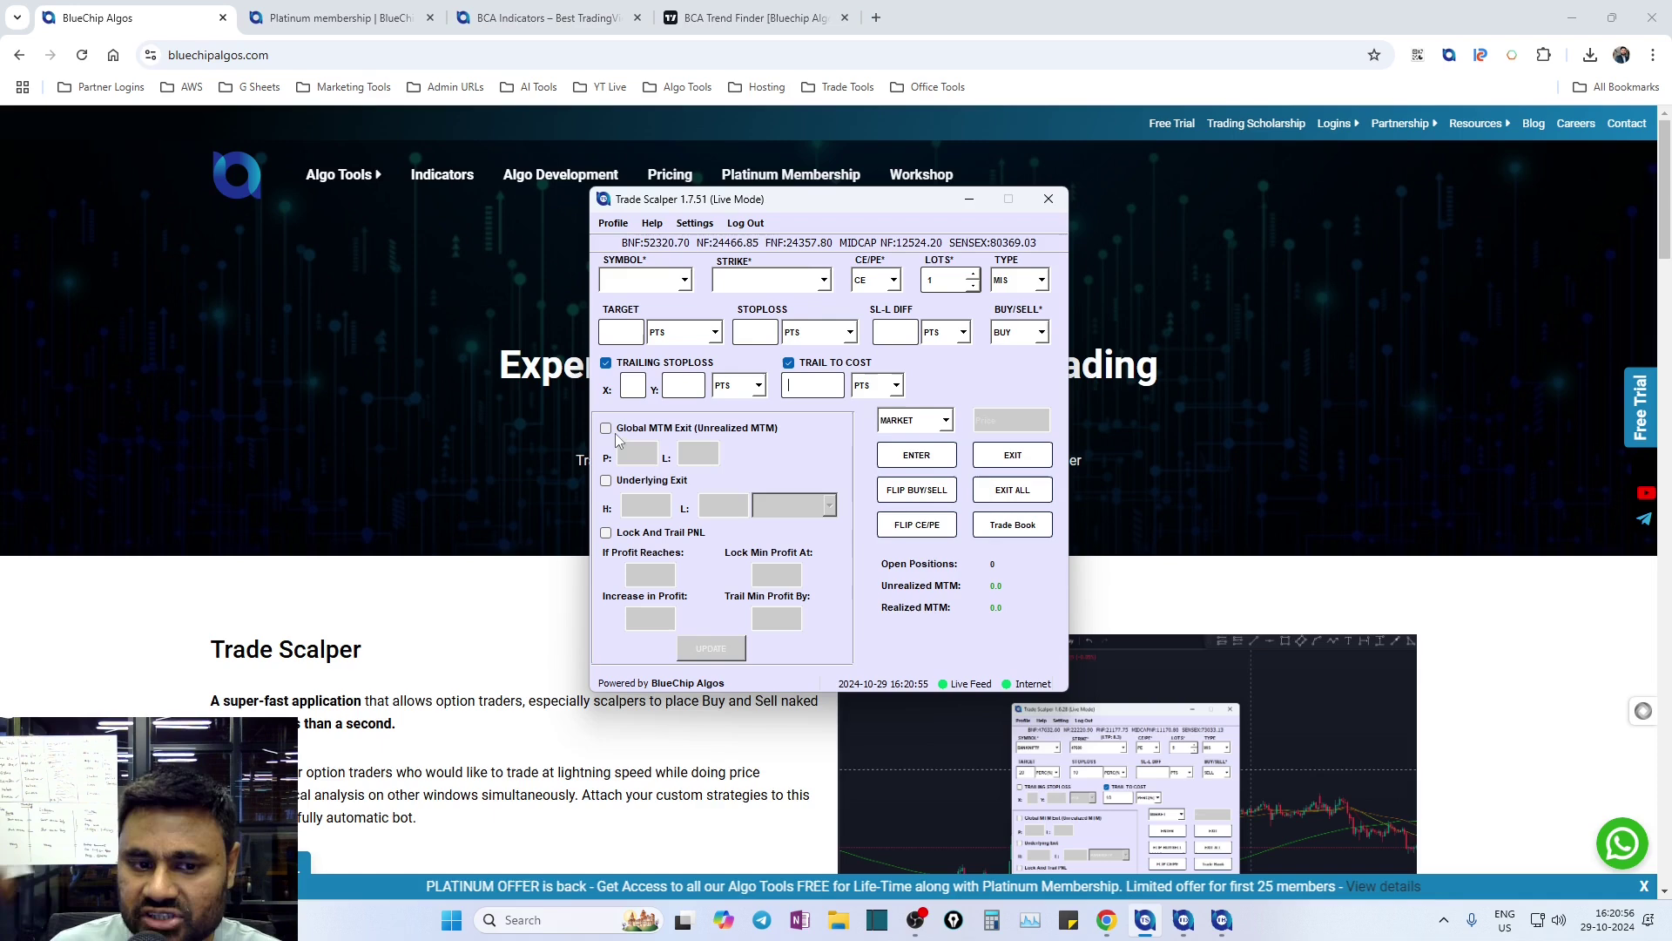
{"action": "left_click", "coordinate": [614, 481]}
{"action": "left_click", "coordinate": [633, 537]}
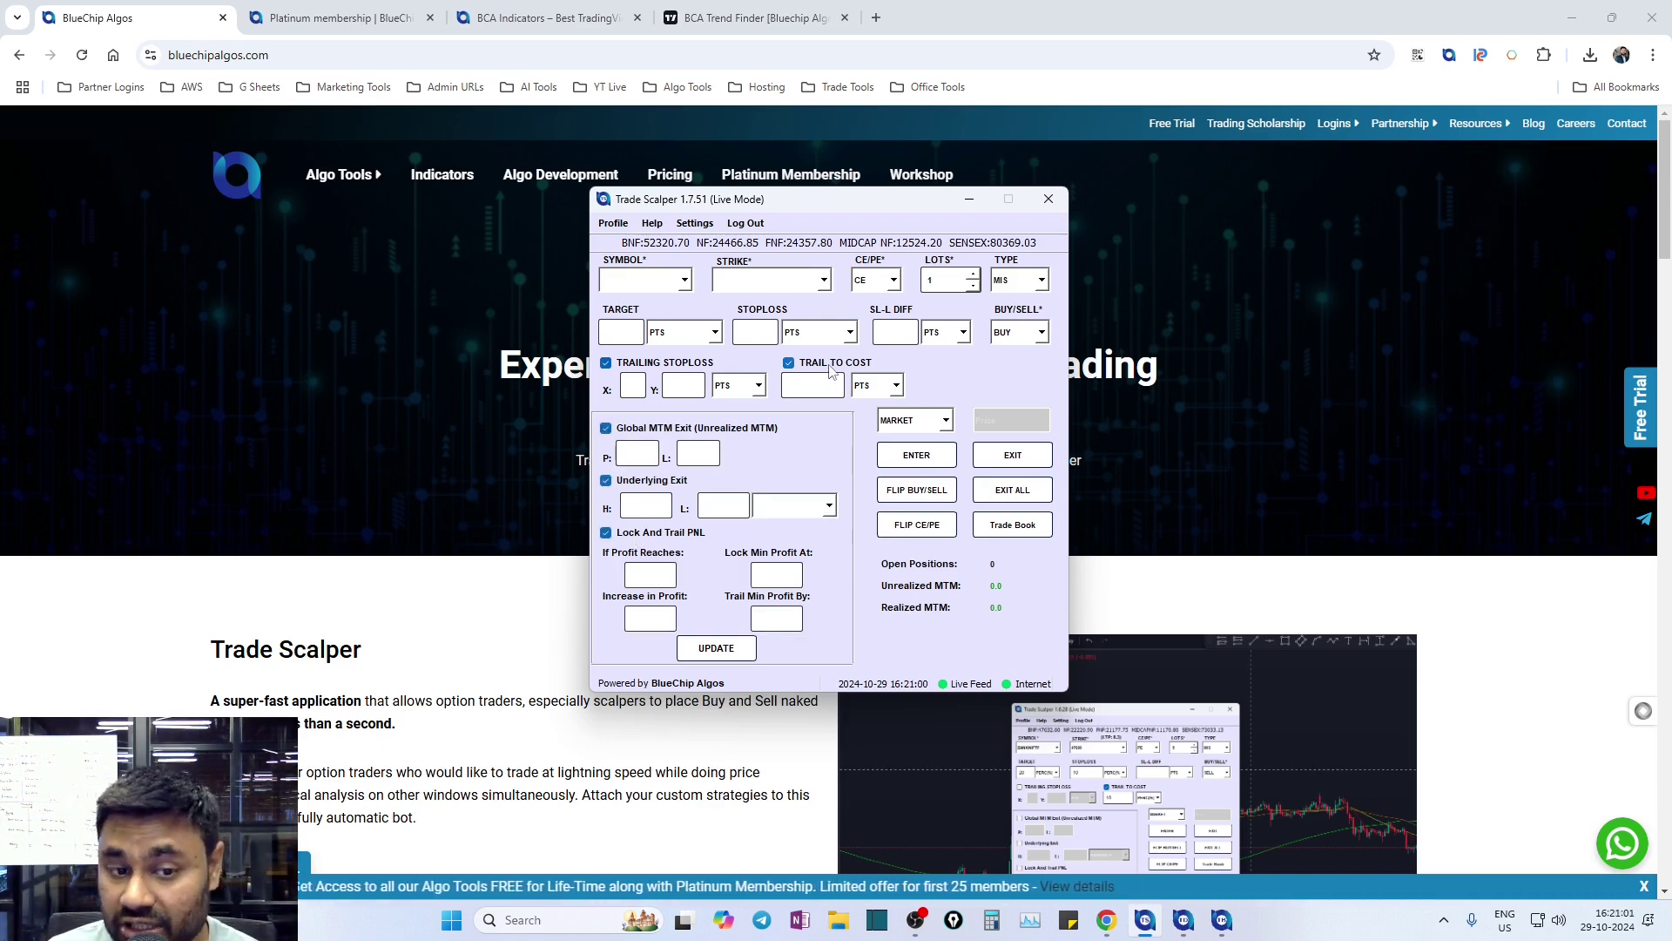
Keep the Market order type, move the Trade Scalper window up-right, and bring Trade Disc forward.
{"action": "left_click", "coordinate": [916, 419]}
{"action": "left_click", "coordinate": [907, 434]}
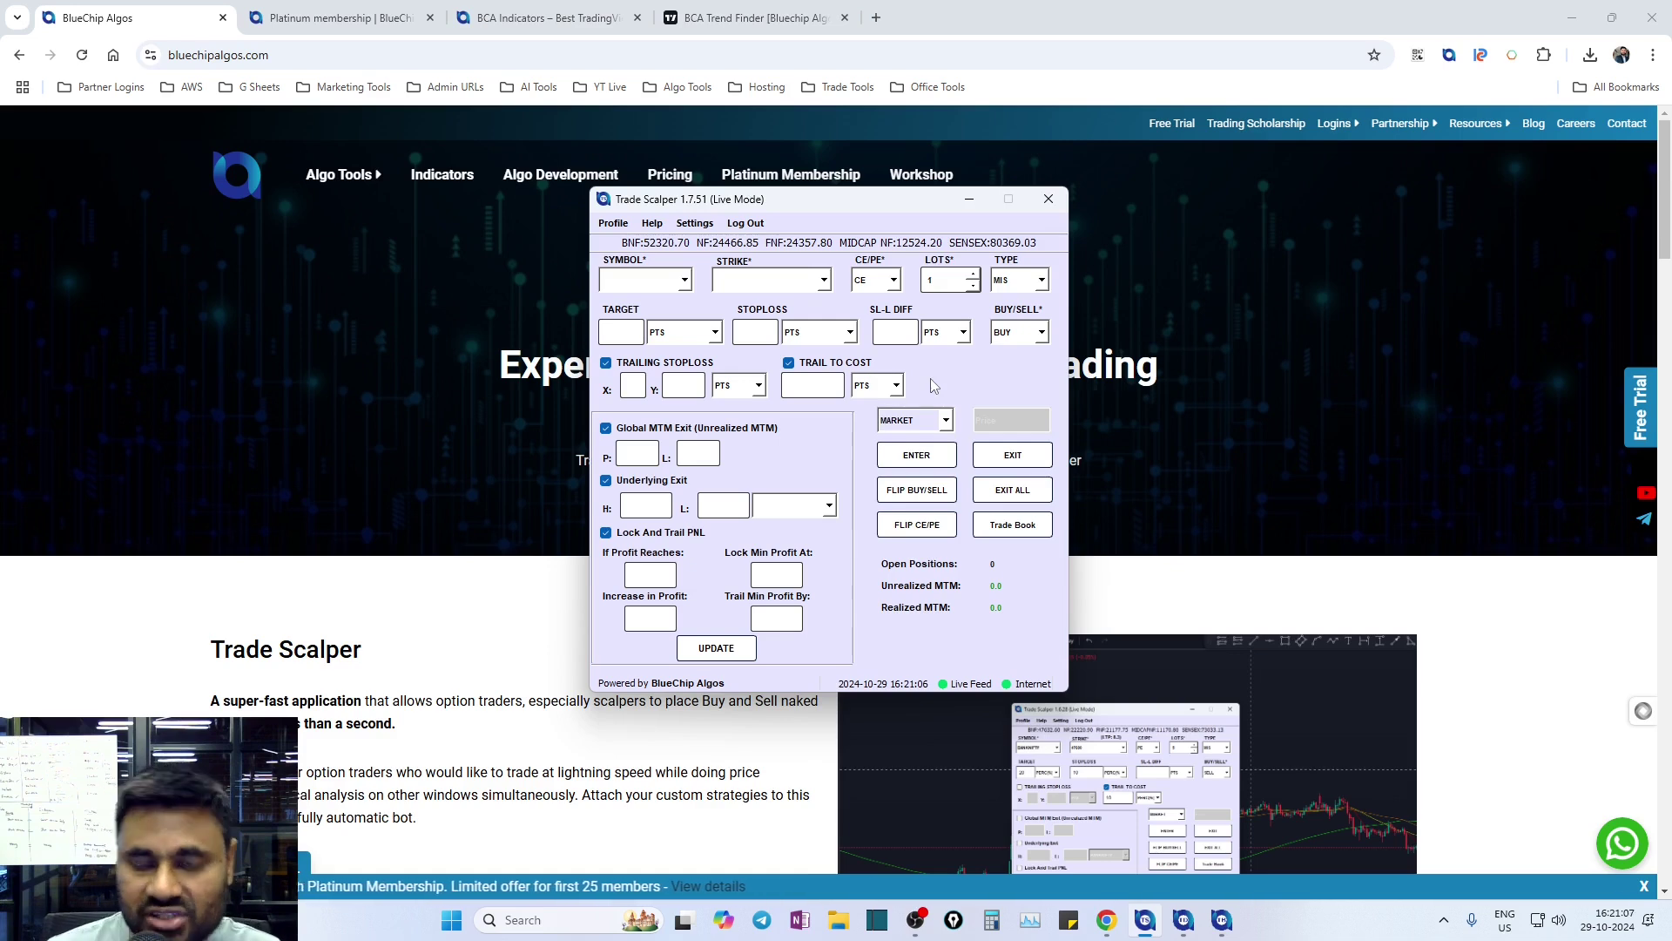
{"action": "mouse_move", "coordinate": [813, 200]}
{"action": "left_mouse_down"}
{"action": "mouse_move", "coordinate": [932, 179]}
{"action": "mouse_move", "coordinate": [919, 222]}
{"action": "left_mouse_up"}
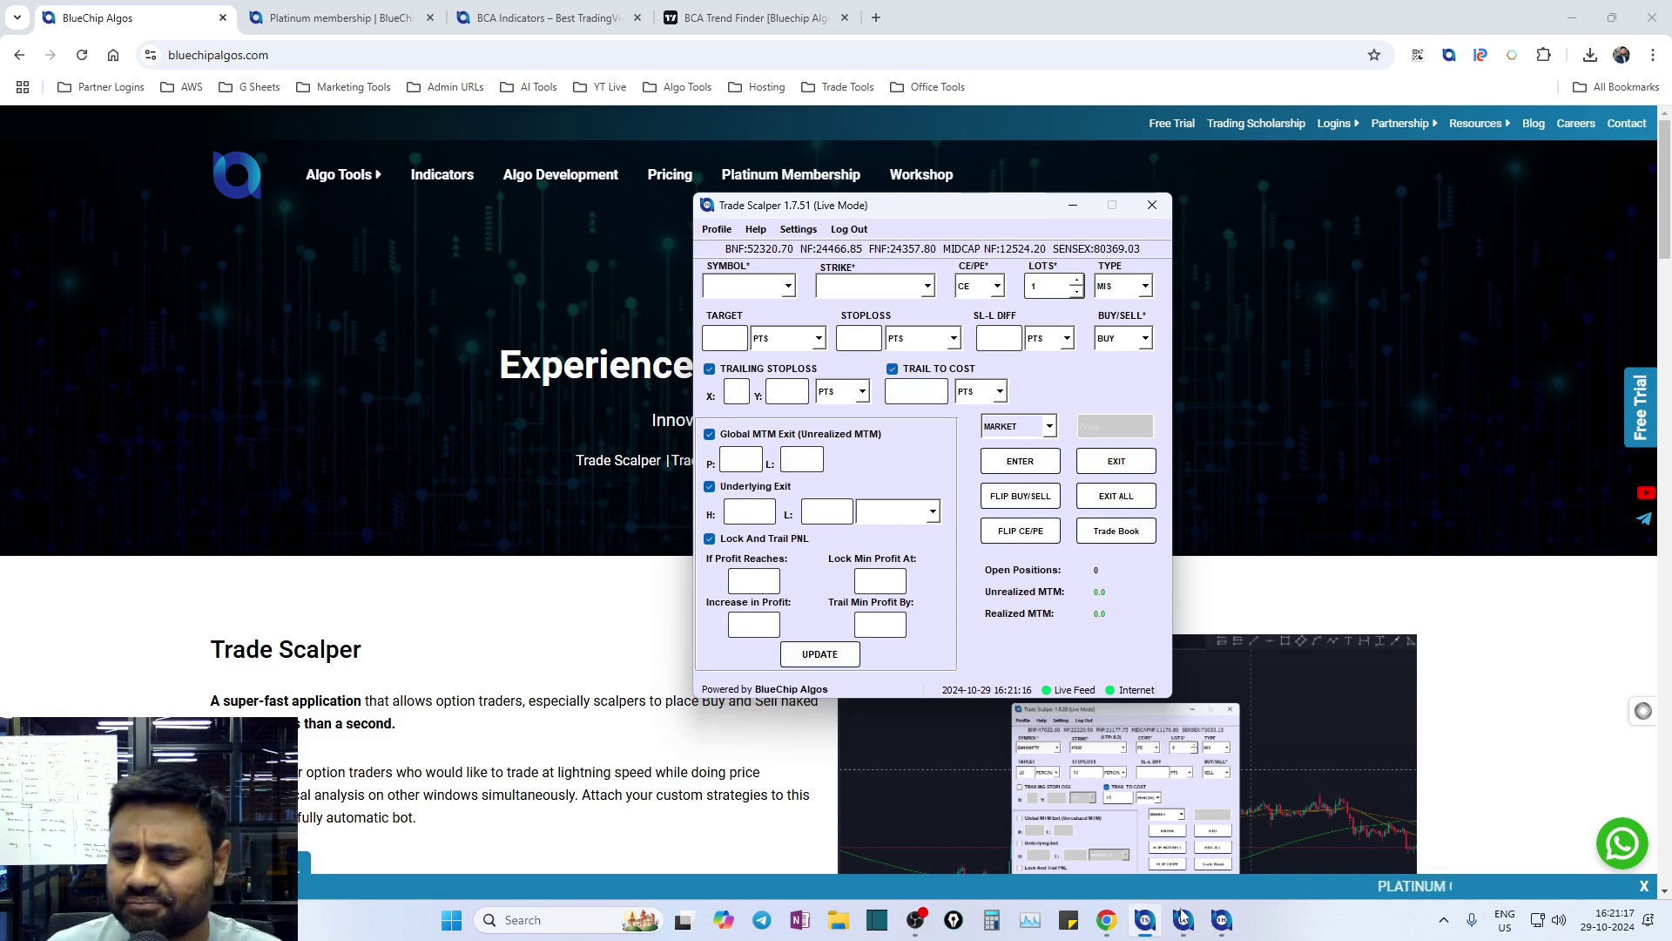
{"action": "key", "text": "Return"}
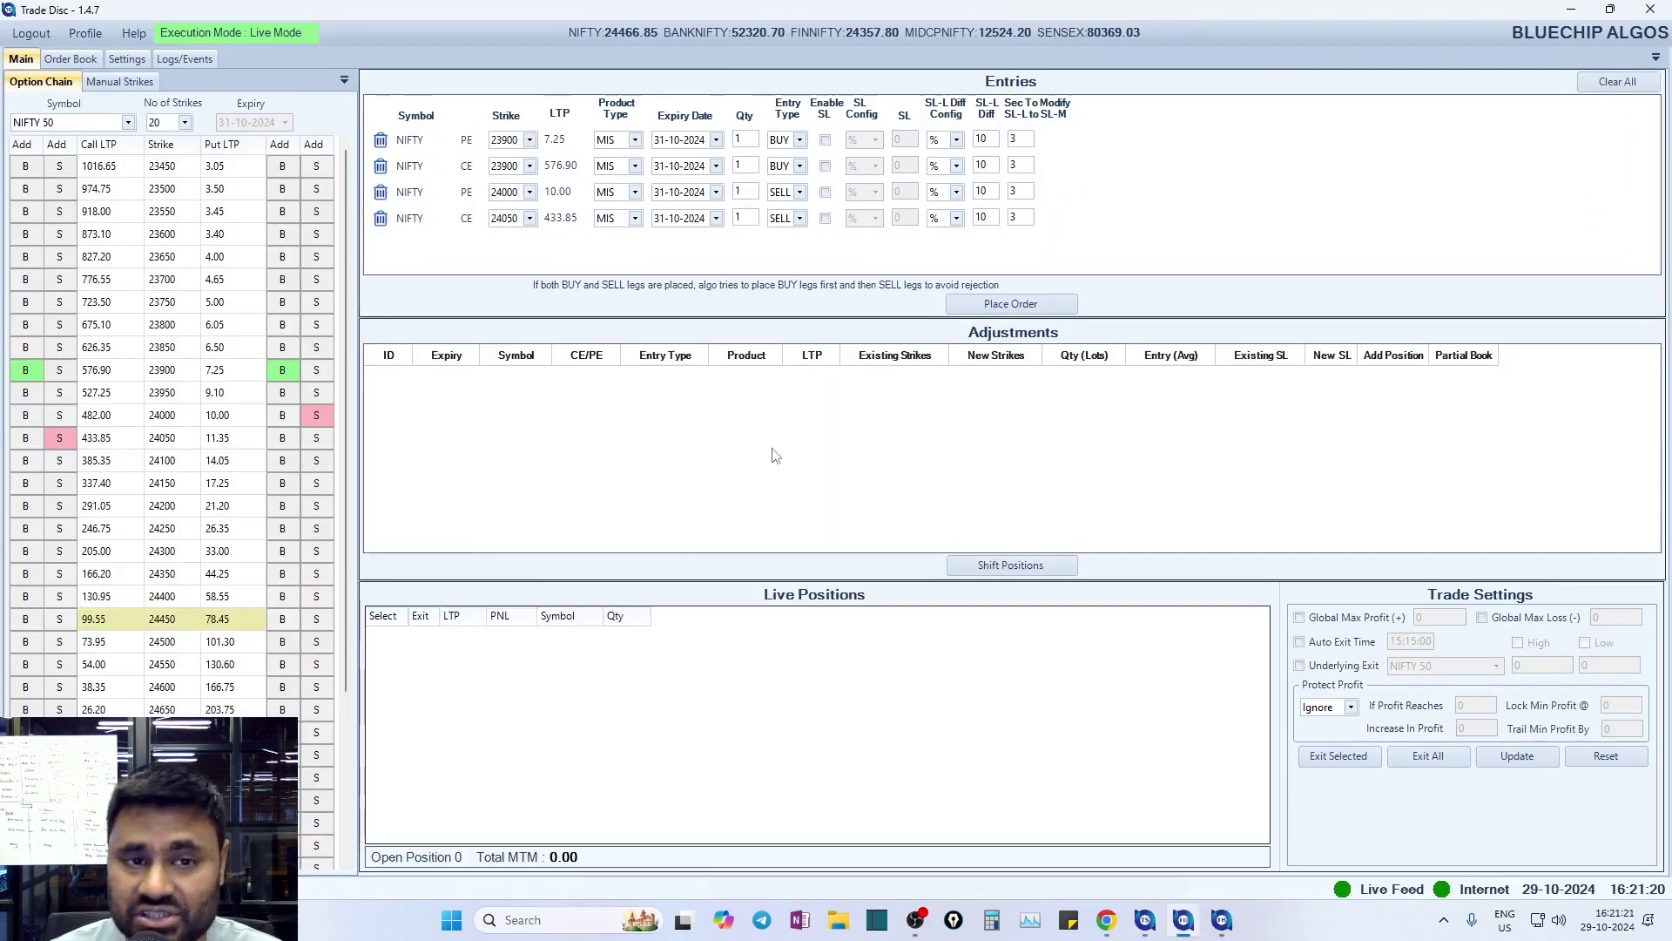
Clear all legs, sell the NIFTY 24050 call, buy the 24050 put, and enable Underlying Exit.
{"action": "left_click", "coordinate": [1599, 86]}
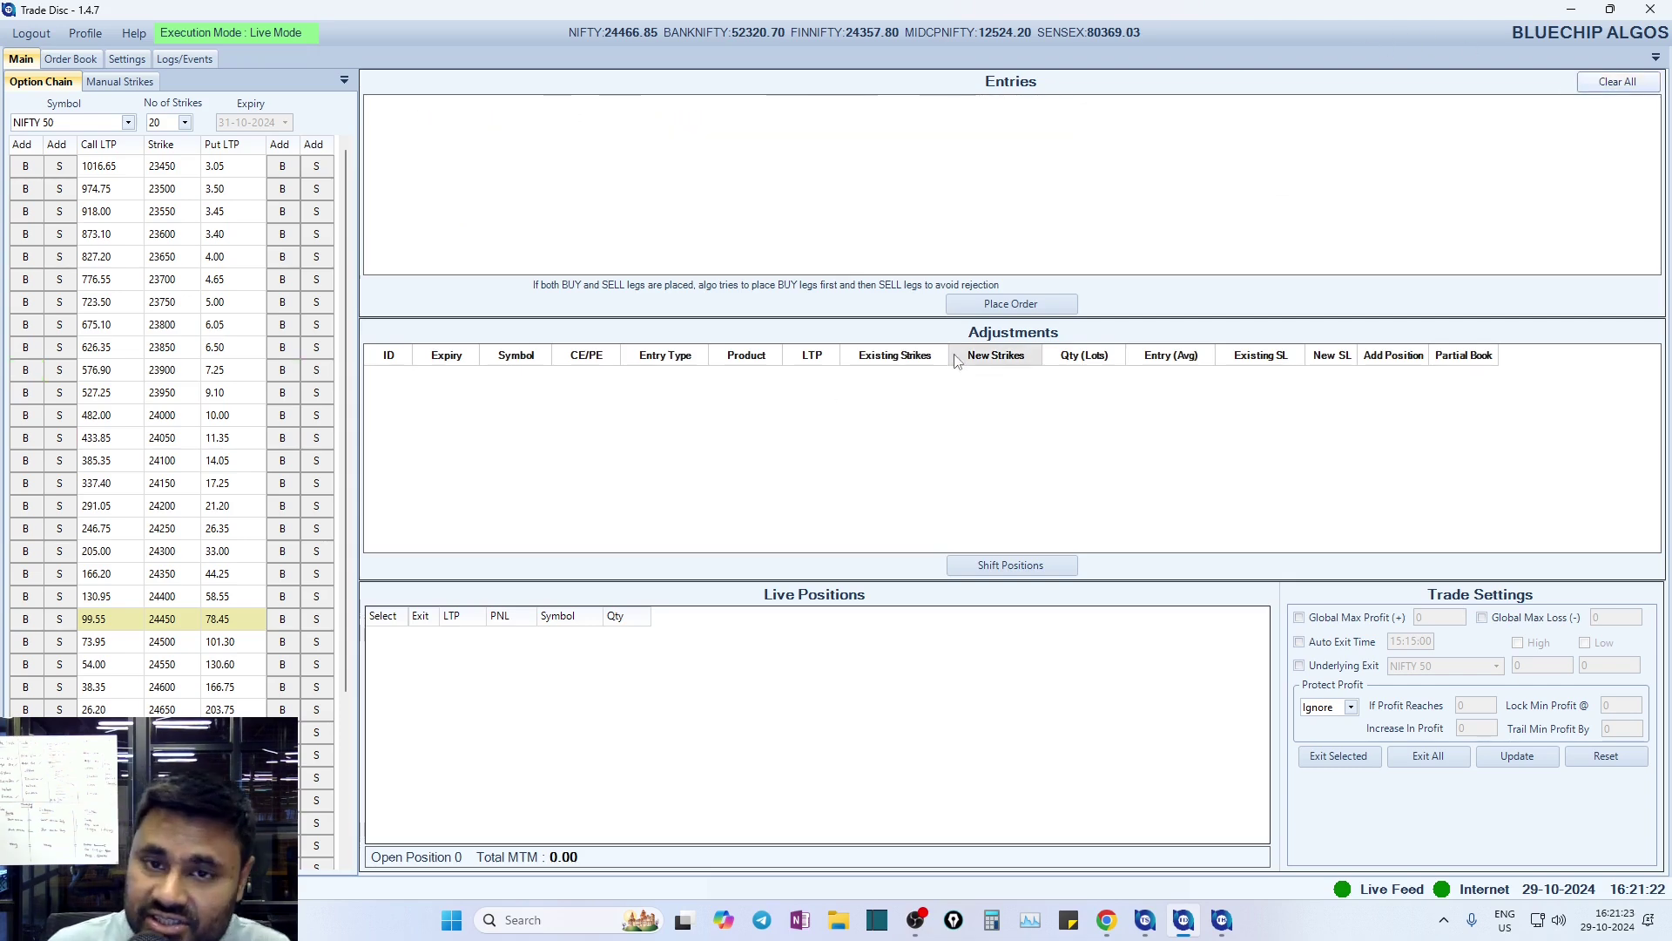
{"action": "left_click", "coordinate": [317, 437]}
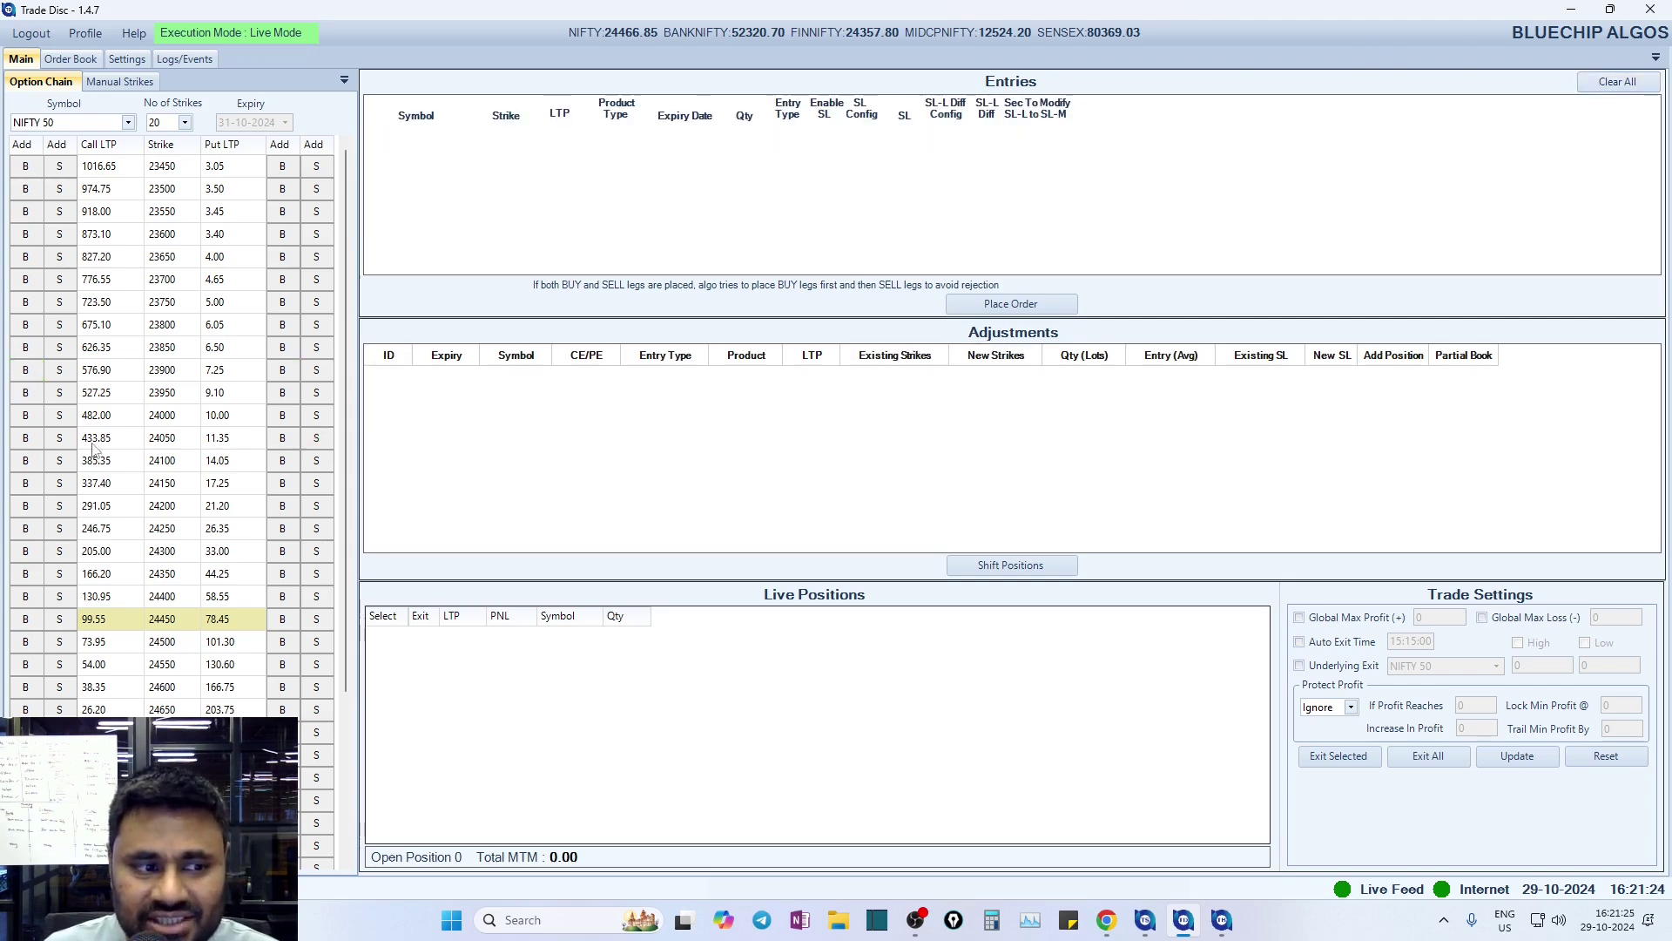
{"action": "left_click", "coordinate": [59, 437]}
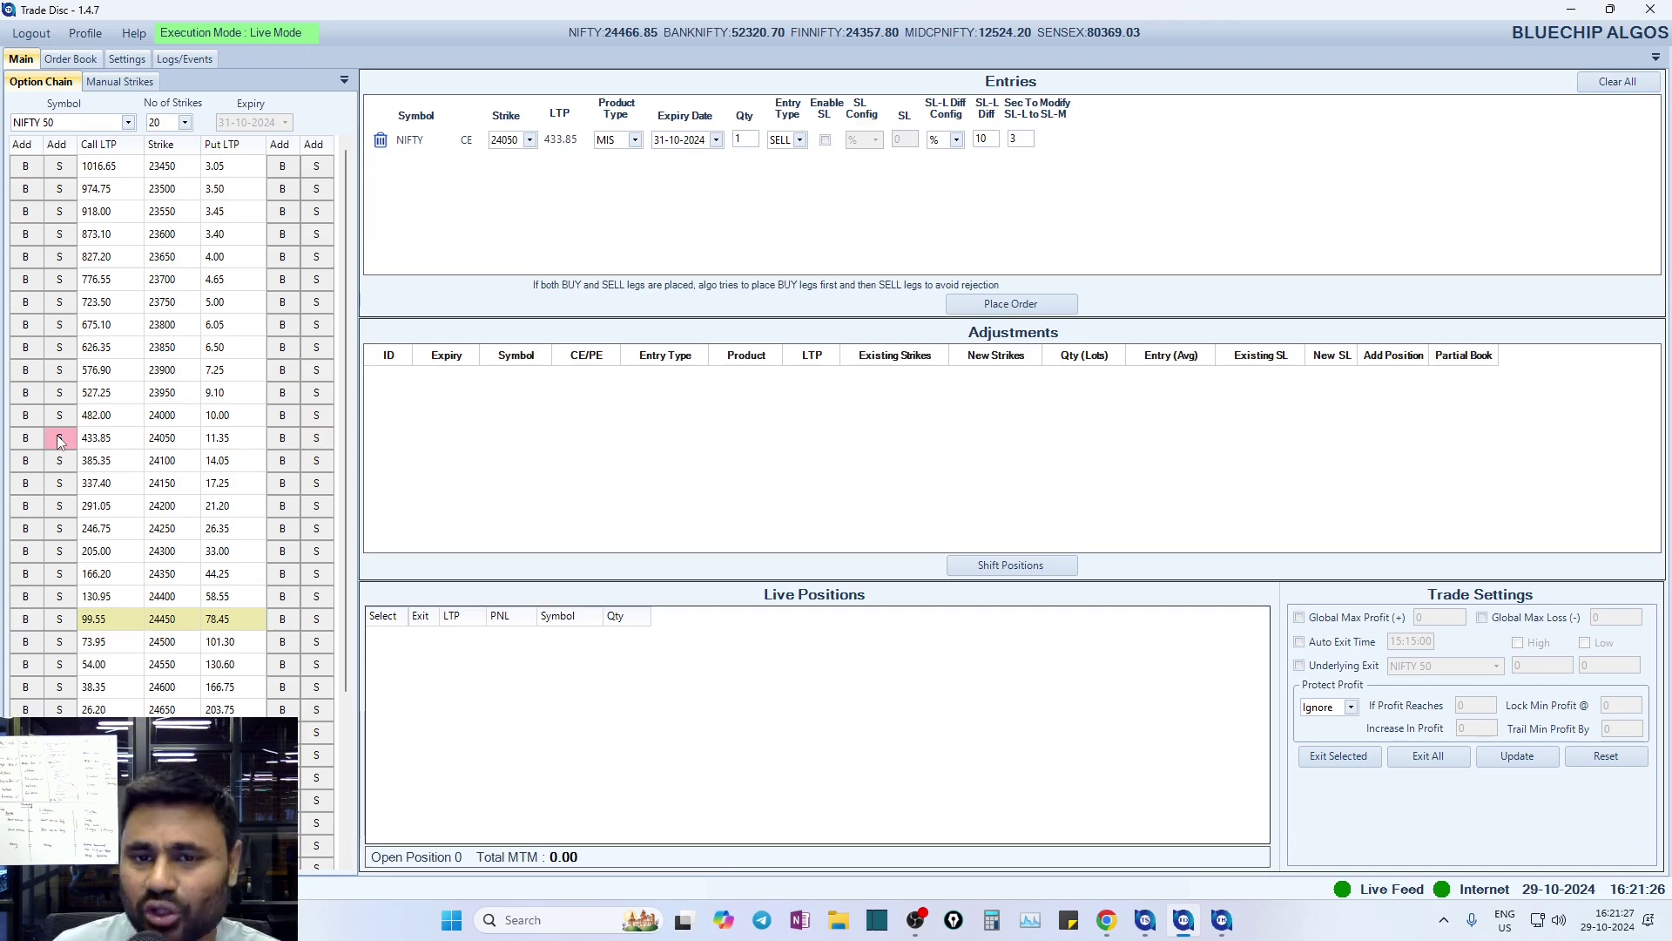
{"action": "left_click", "coordinate": [282, 439]}
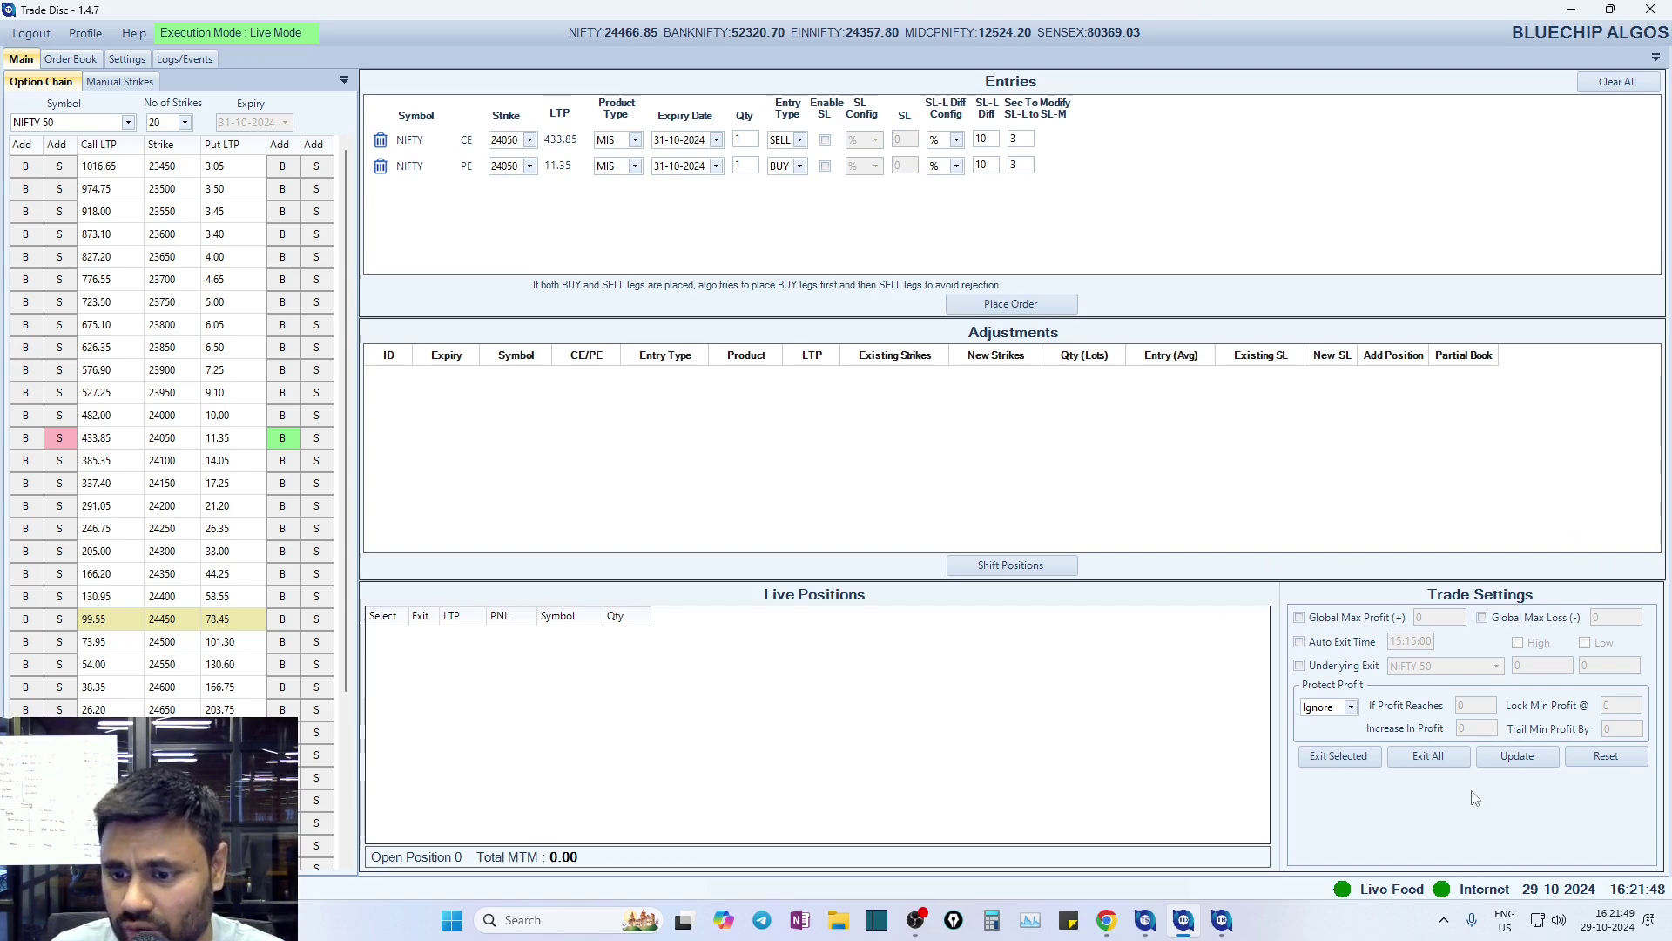
{"action": "left_click", "coordinate": [1301, 666]}
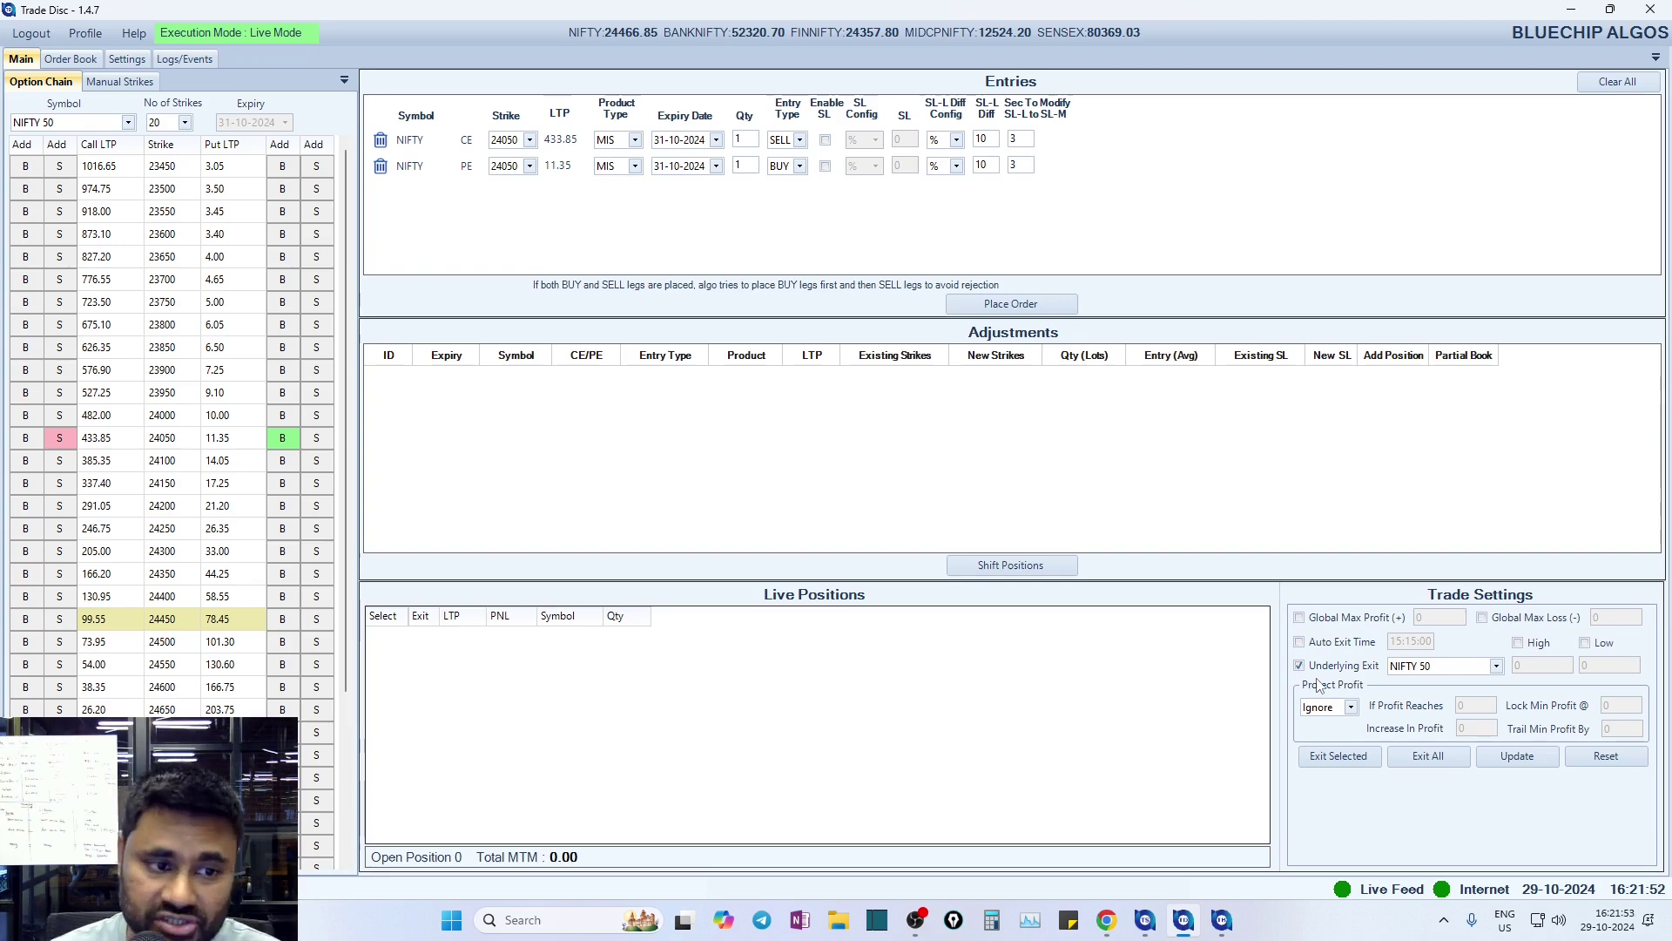
{"action": "left_click", "coordinate": [1220, 923]}
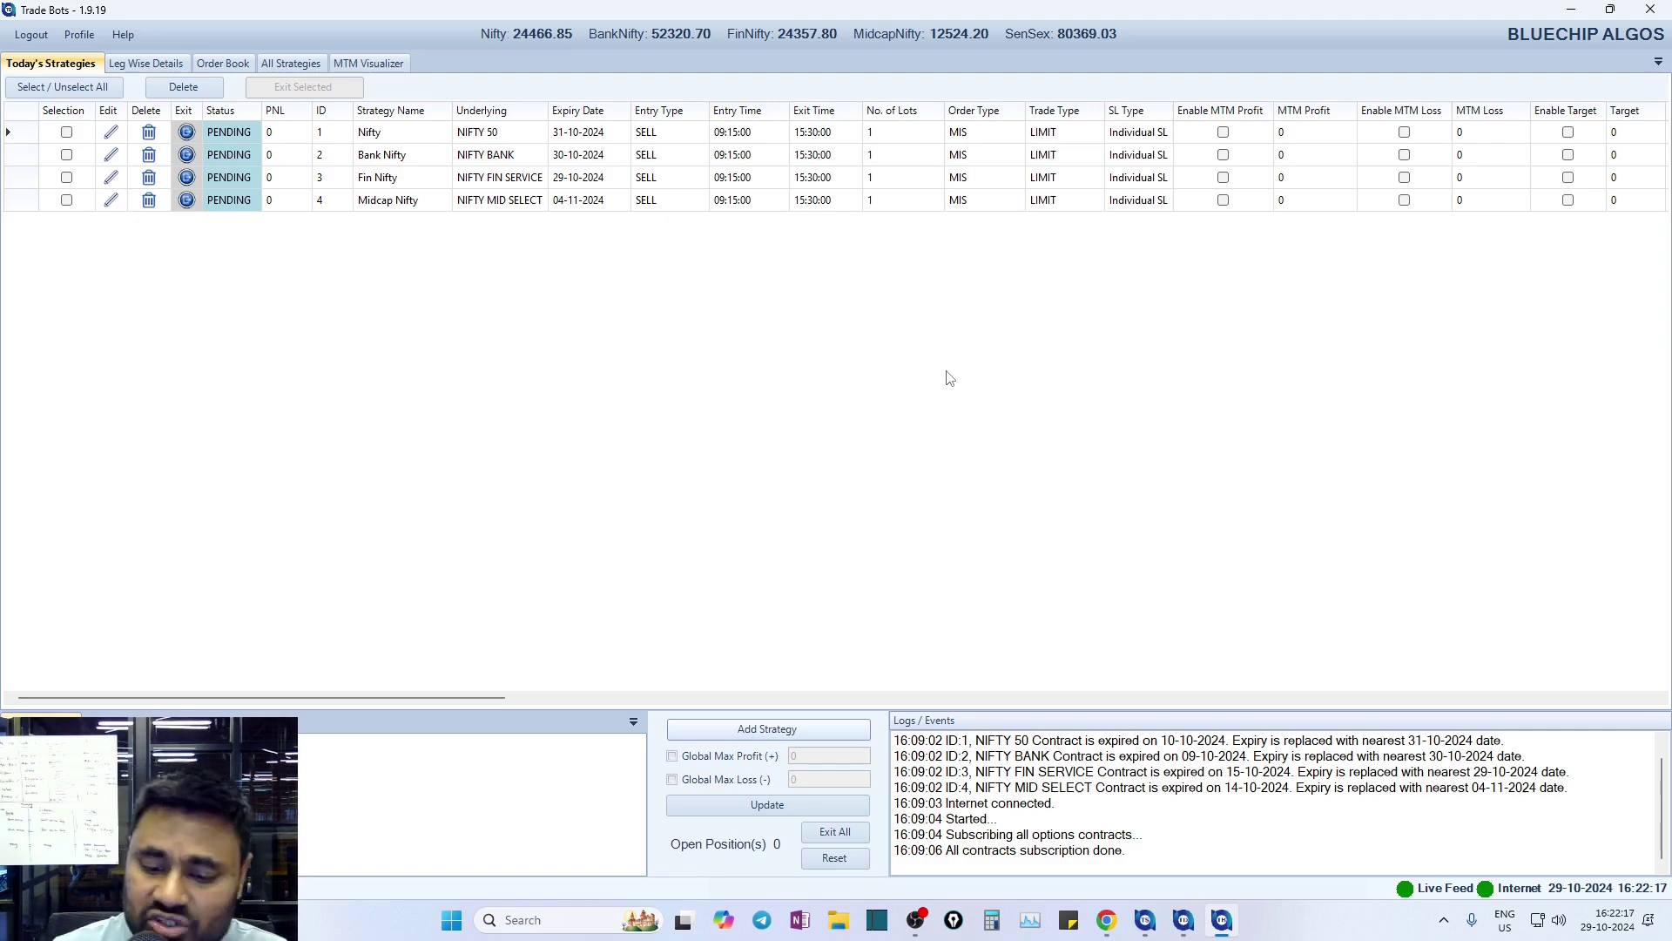
Leave Trade Bots and bring Chrome with bluechipalgos.com back to the front.
{"action": "left_click", "coordinate": [1106, 920]}
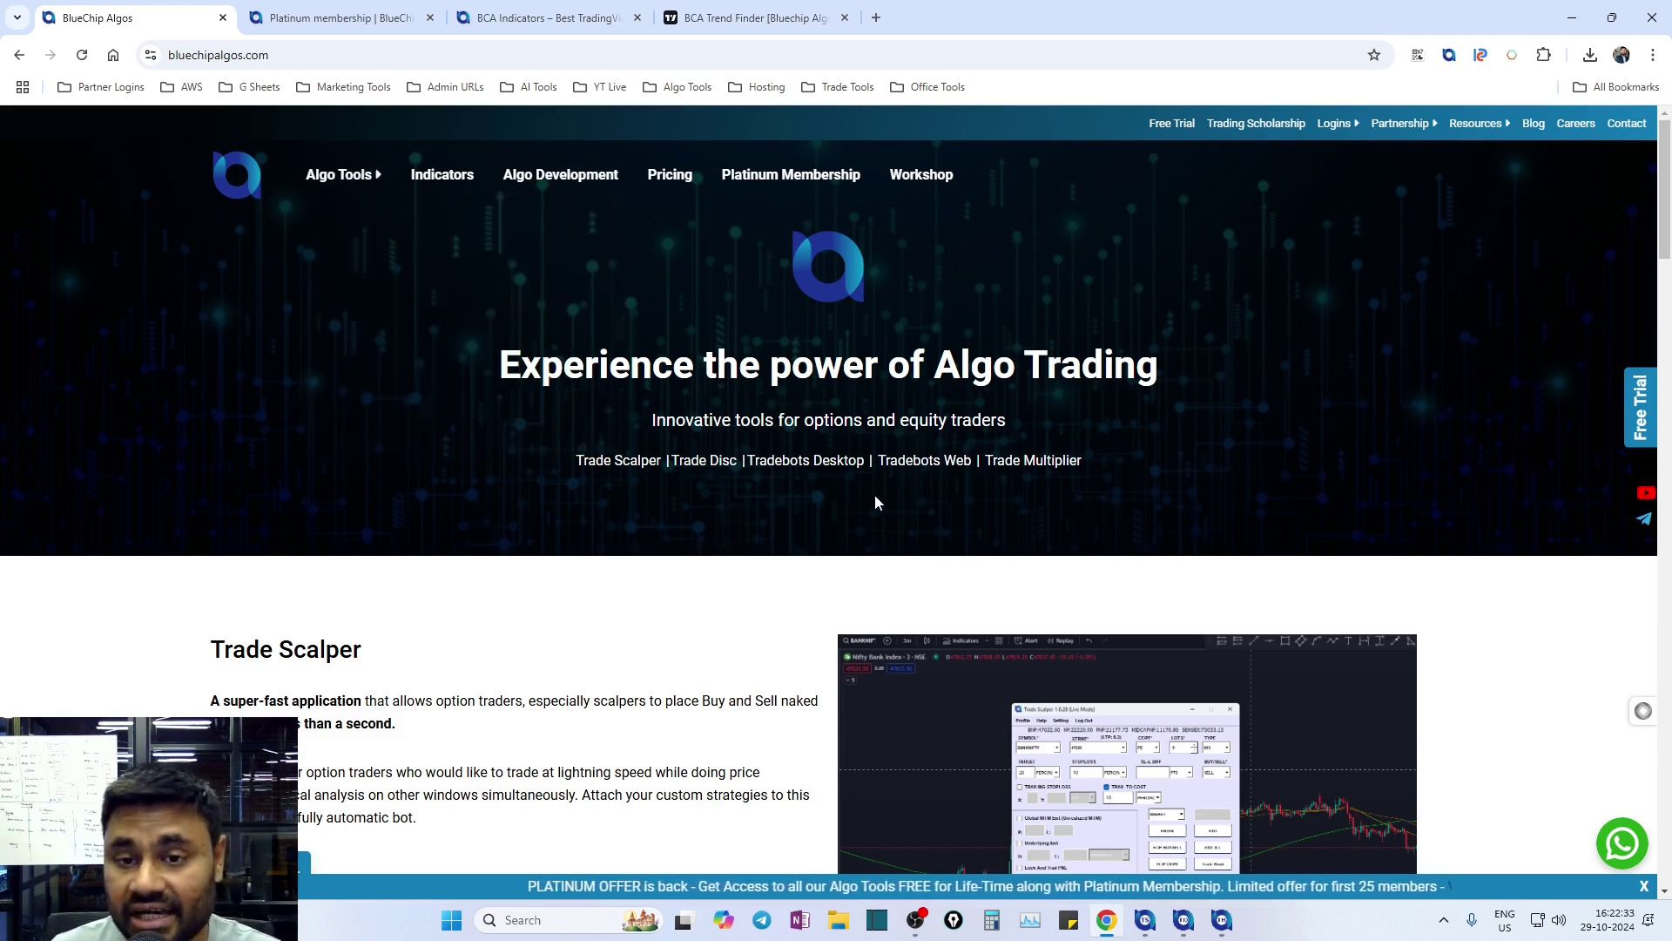
Browse the BCA Indicators premium, free and third-party categories, then move to the BCA Trend Finder tab.
{"action": "key", "text": "ctrl+Tab"}
{"action": "key", "text": "ctrl+Tab"}
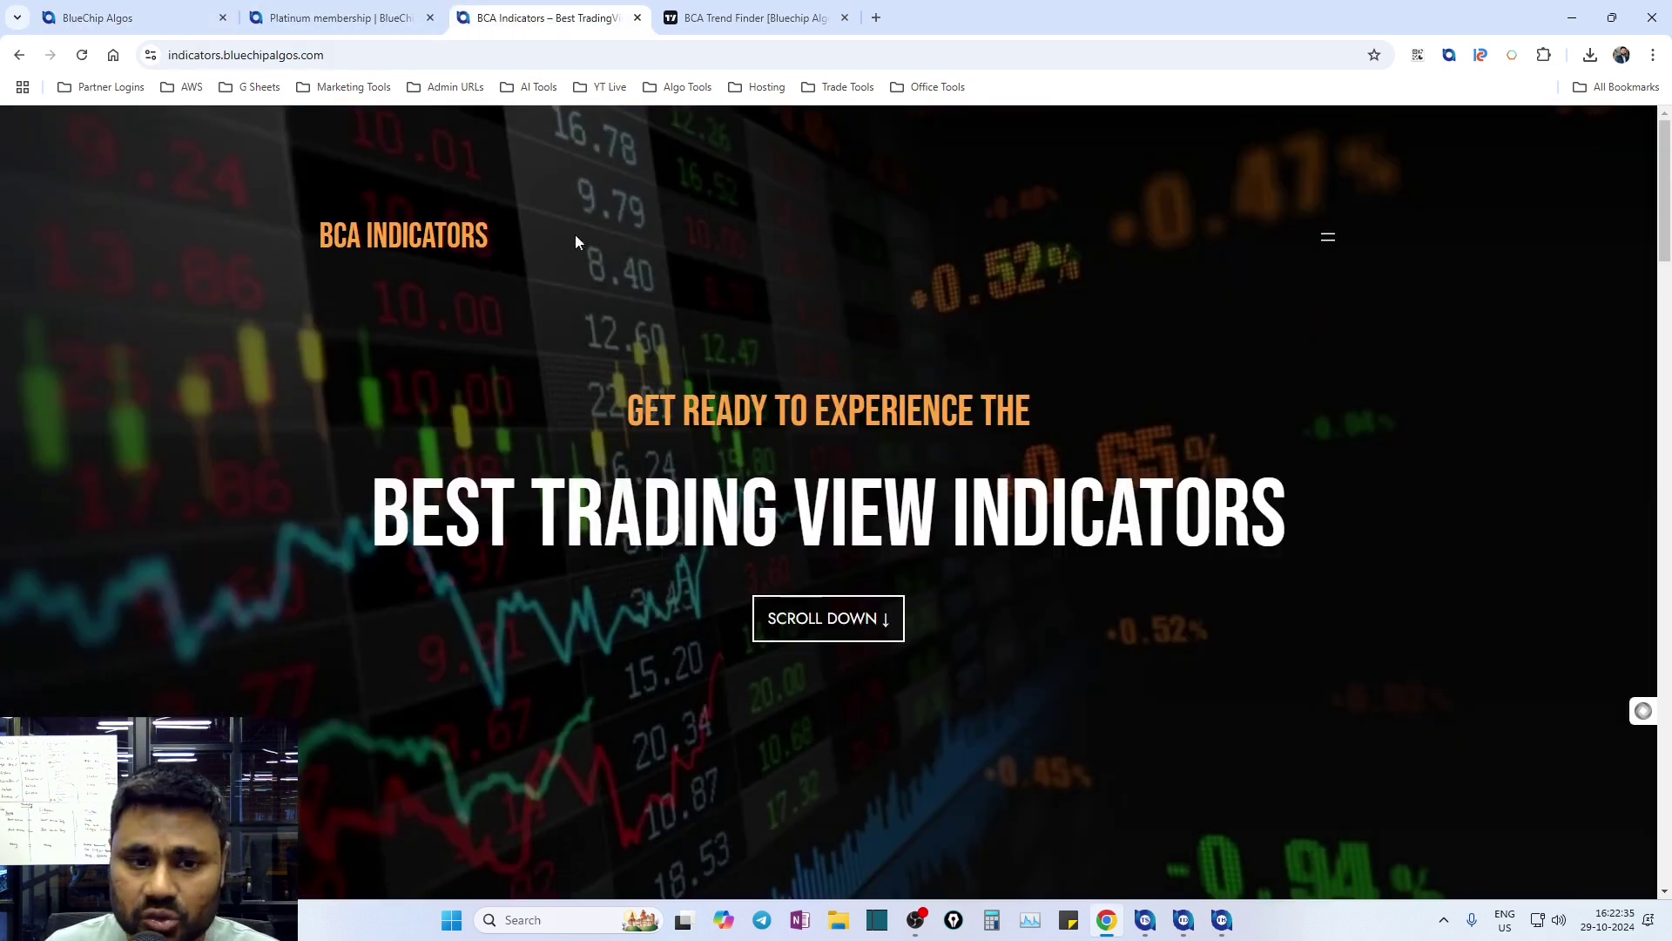
{"action": "scroll", "coordinate": [783, 313], "scroll_direction": "down", "scroll_amount": 1}
{"action": "scroll", "coordinate": [784, 314], "scroll_direction": "down", "scroll_amount": 1}
{"action": "scroll", "coordinate": [784, 314], "scroll_direction": "down", "scroll_amount": 2}
{"action": "scroll", "coordinate": [783, 314], "scroll_direction": "down", "scroll_amount": 1}
{"action": "scroll", "coordinate": [784, 325], "scroll_direction": "down", "scroll_amount": 1}
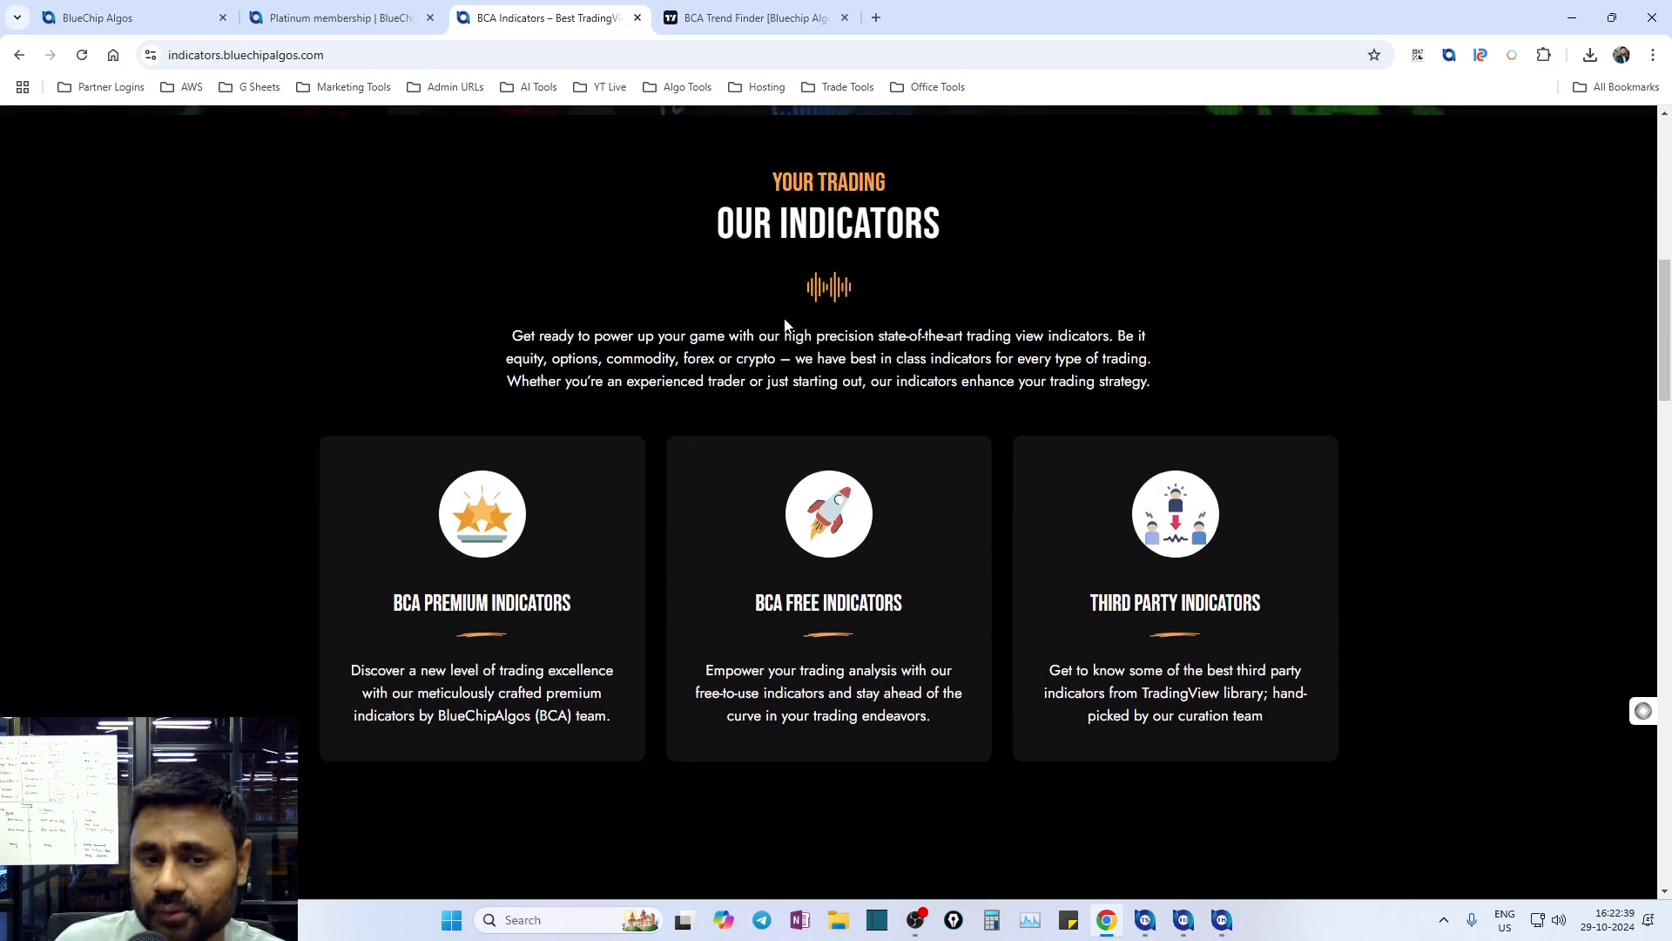
{"action": "scroll", "coordinate": [783, 324], "scroll_direction": "down", "scroll_amount": 1}
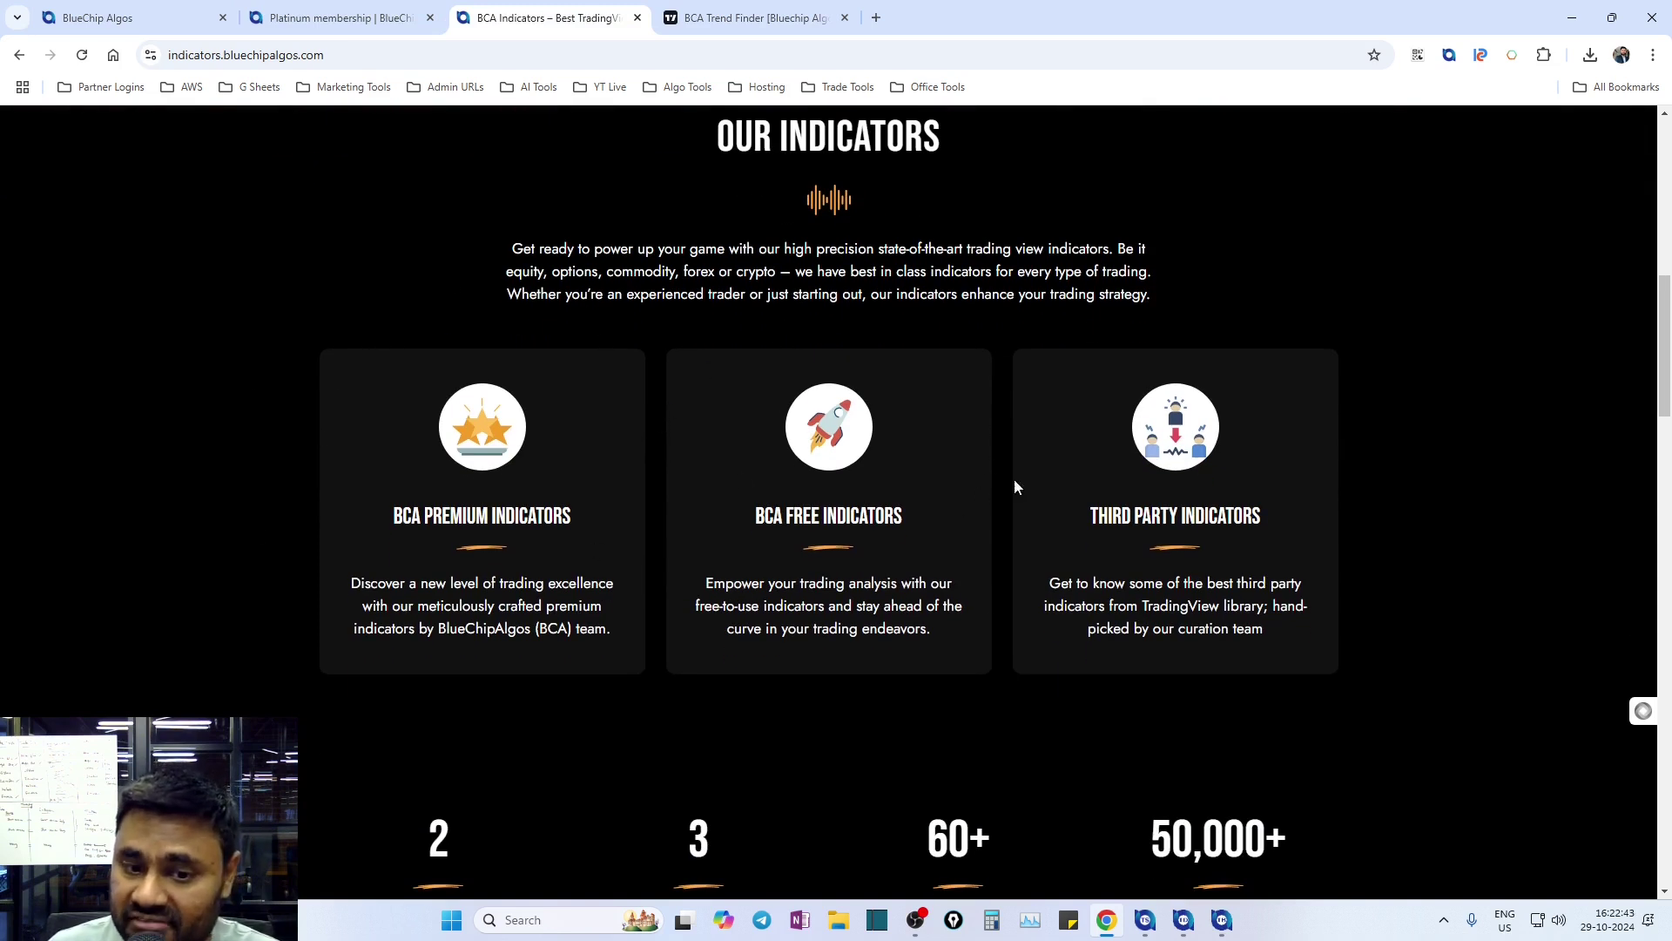
{"action": "scroll", "coordinate": [788, 488], "scroll_direction": "up", "scroll_amount": 5}
{"action": "key", "text": "ctrl+Tab"}
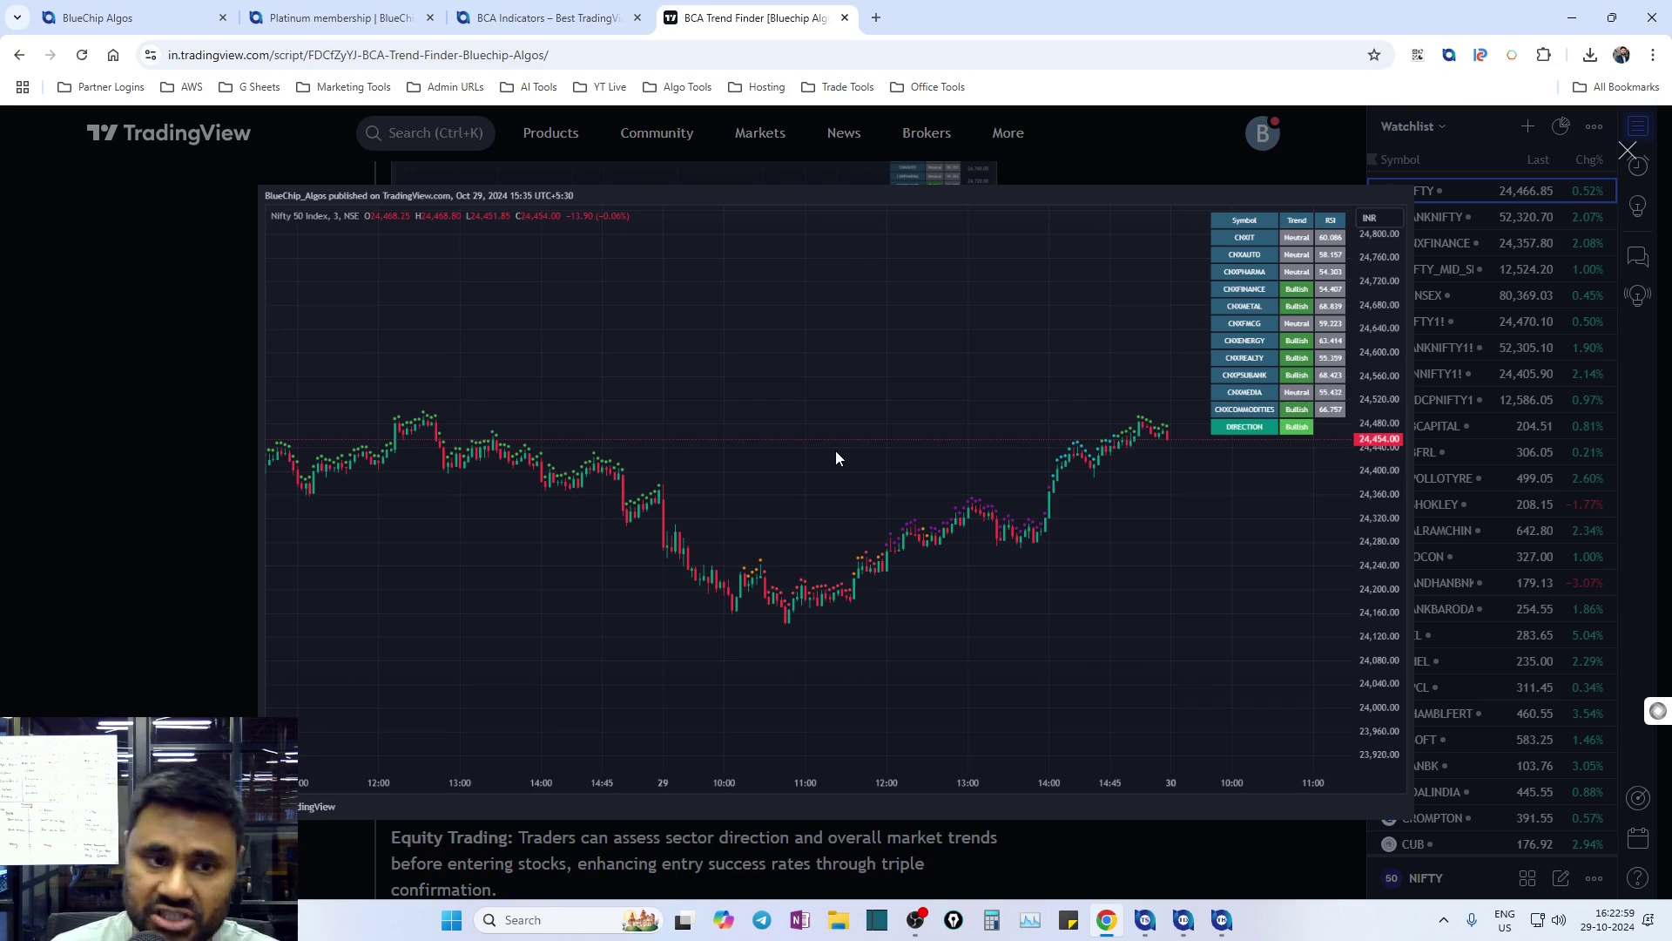
Dismiss the overlay, scroll the Trend Finder script page, and enlarge the Understanding the Indicator image.
{"action": "key", "text": "Escape"}
{"action": "scroll", "coordinate": [1017, 320], "scroll_direction": "up", "scroll_amount": 5}
{"action": "scroll", "coordinate": [1046, 440], "scroll_direction": "up", "scroll_amount": 5}
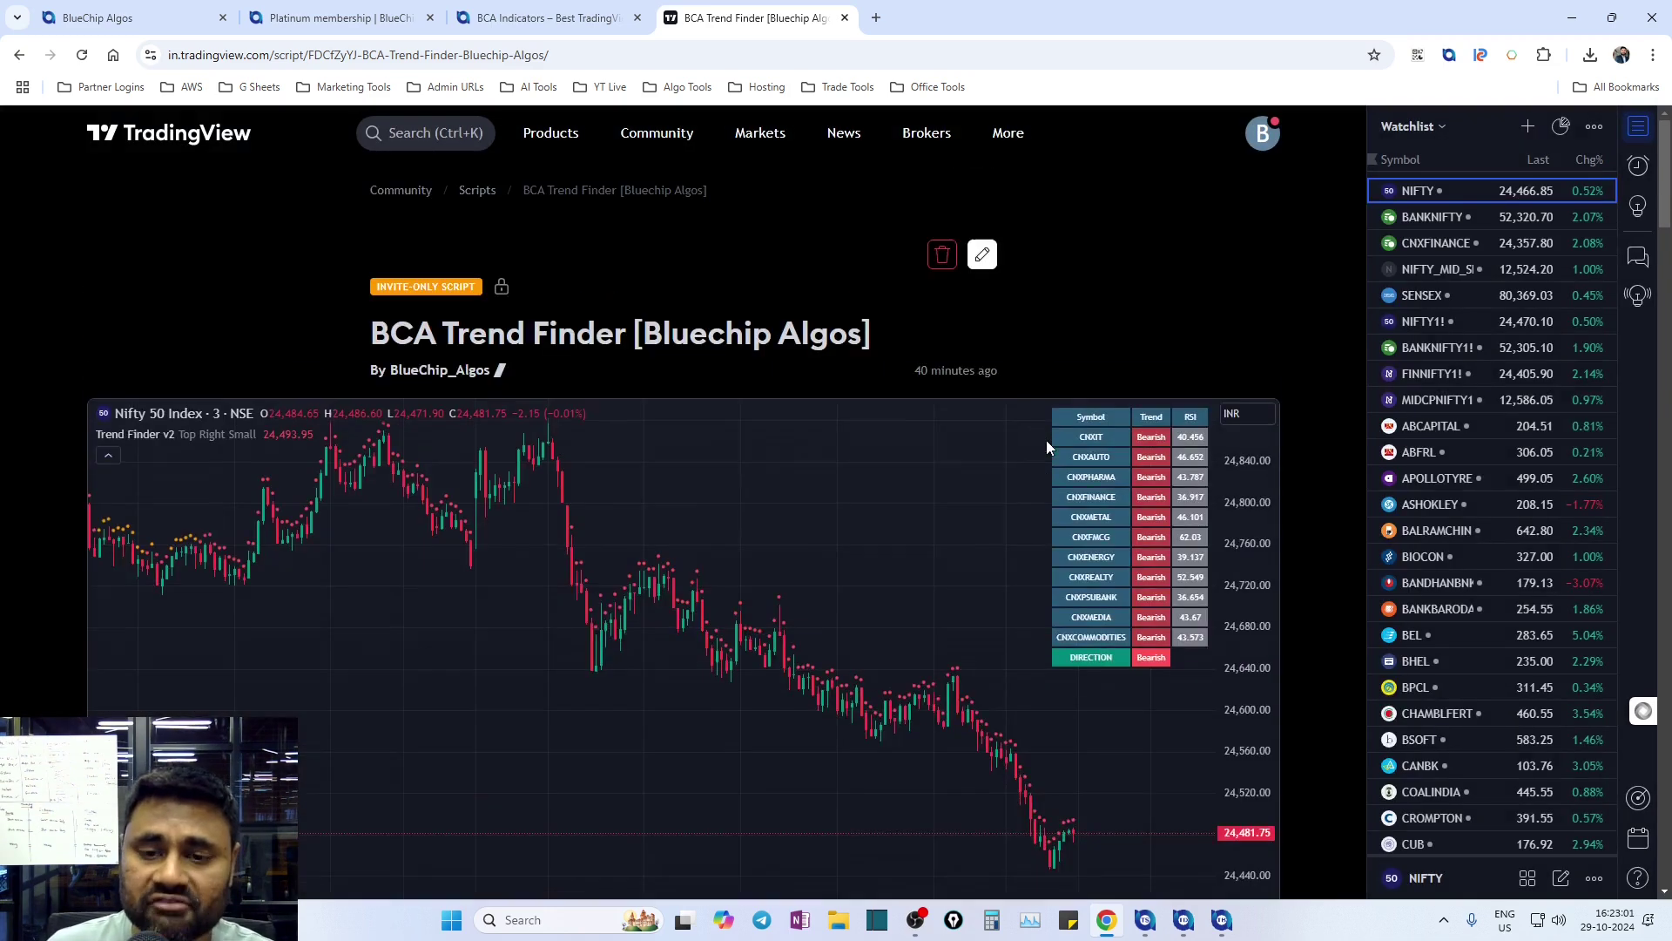
{"action": "scroll", "coordinate": [728, 585], "scroll_direction": "down", "scroll_amount": 2}
{"action": "scroll", "coordinate": [729, 586], "scroll_direction": "up", "scroll_amount": 1}
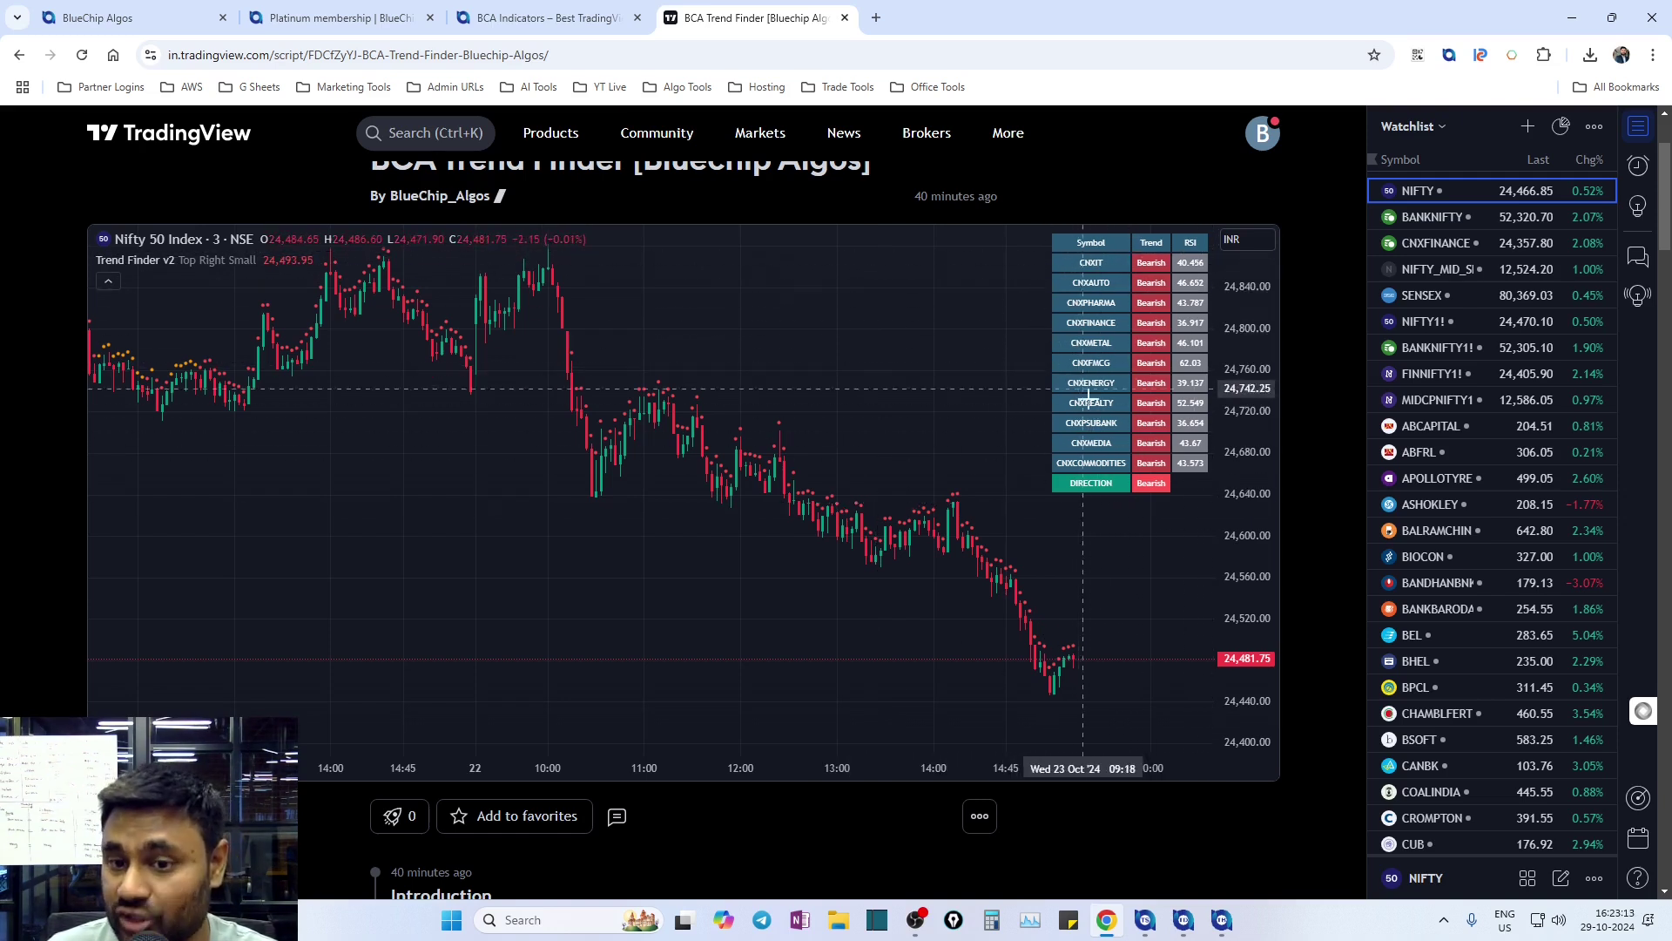
{"action": "scroll", "coordinate": [737, 587], "scroll_direction": "down", "scroll_amount": 1}
{"action": "scroll", "coordinate": [738, 588], "scroll_direction": "down", "scroll_amount": 5}
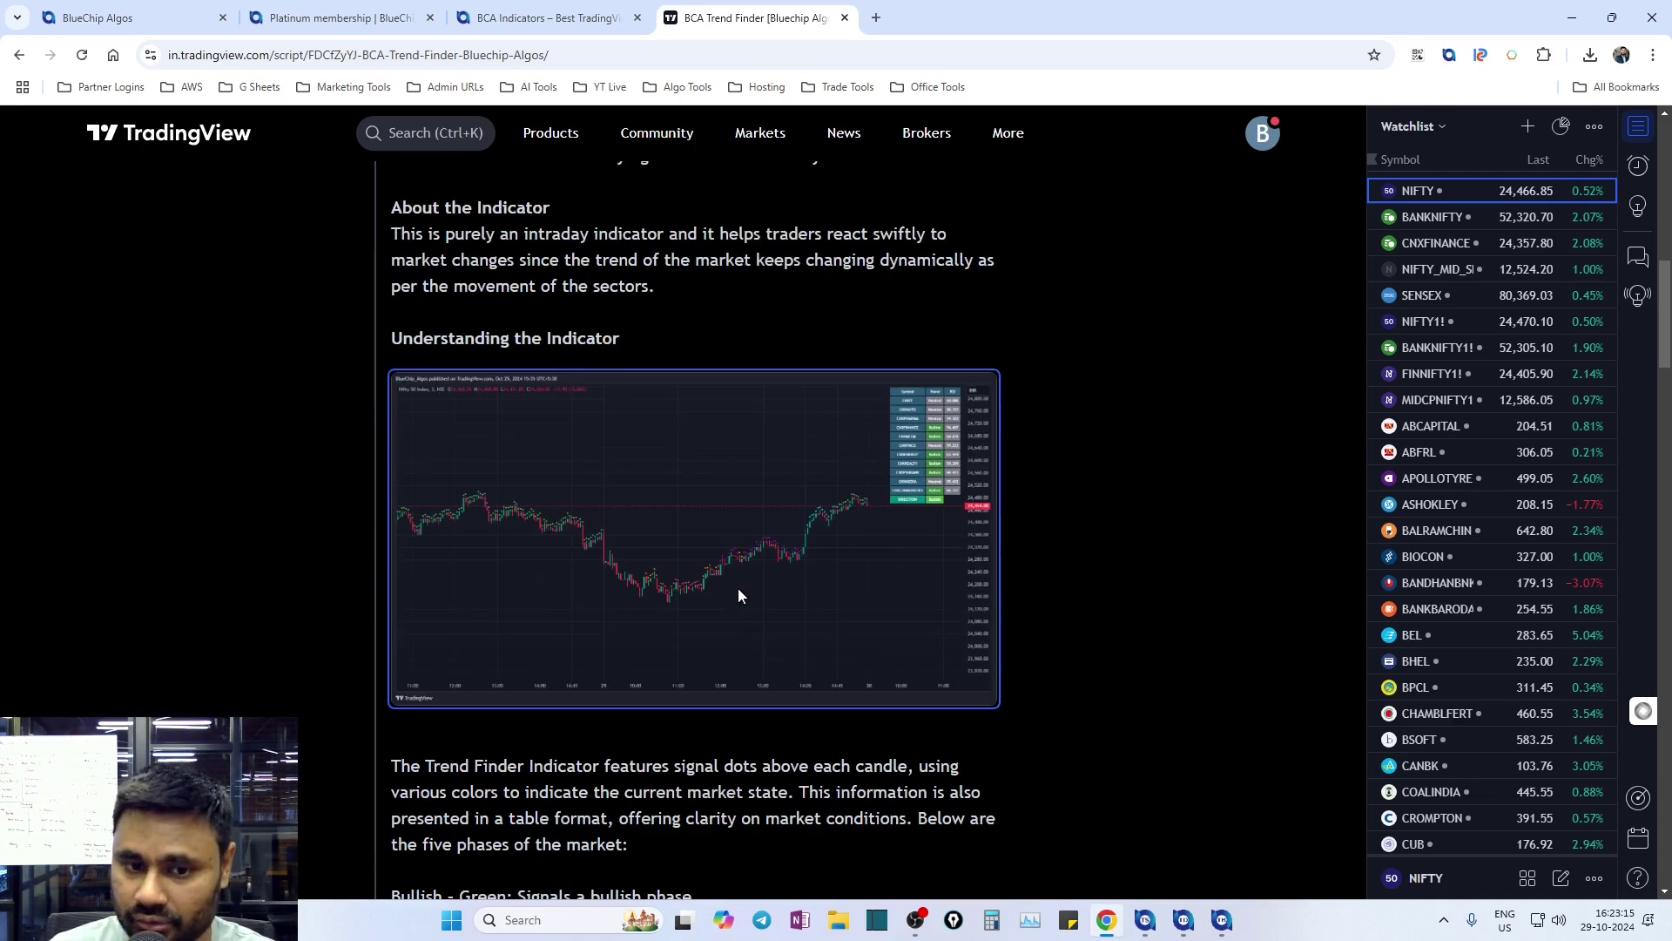
{"action": "left_click", "coordinate": [713, 492]}
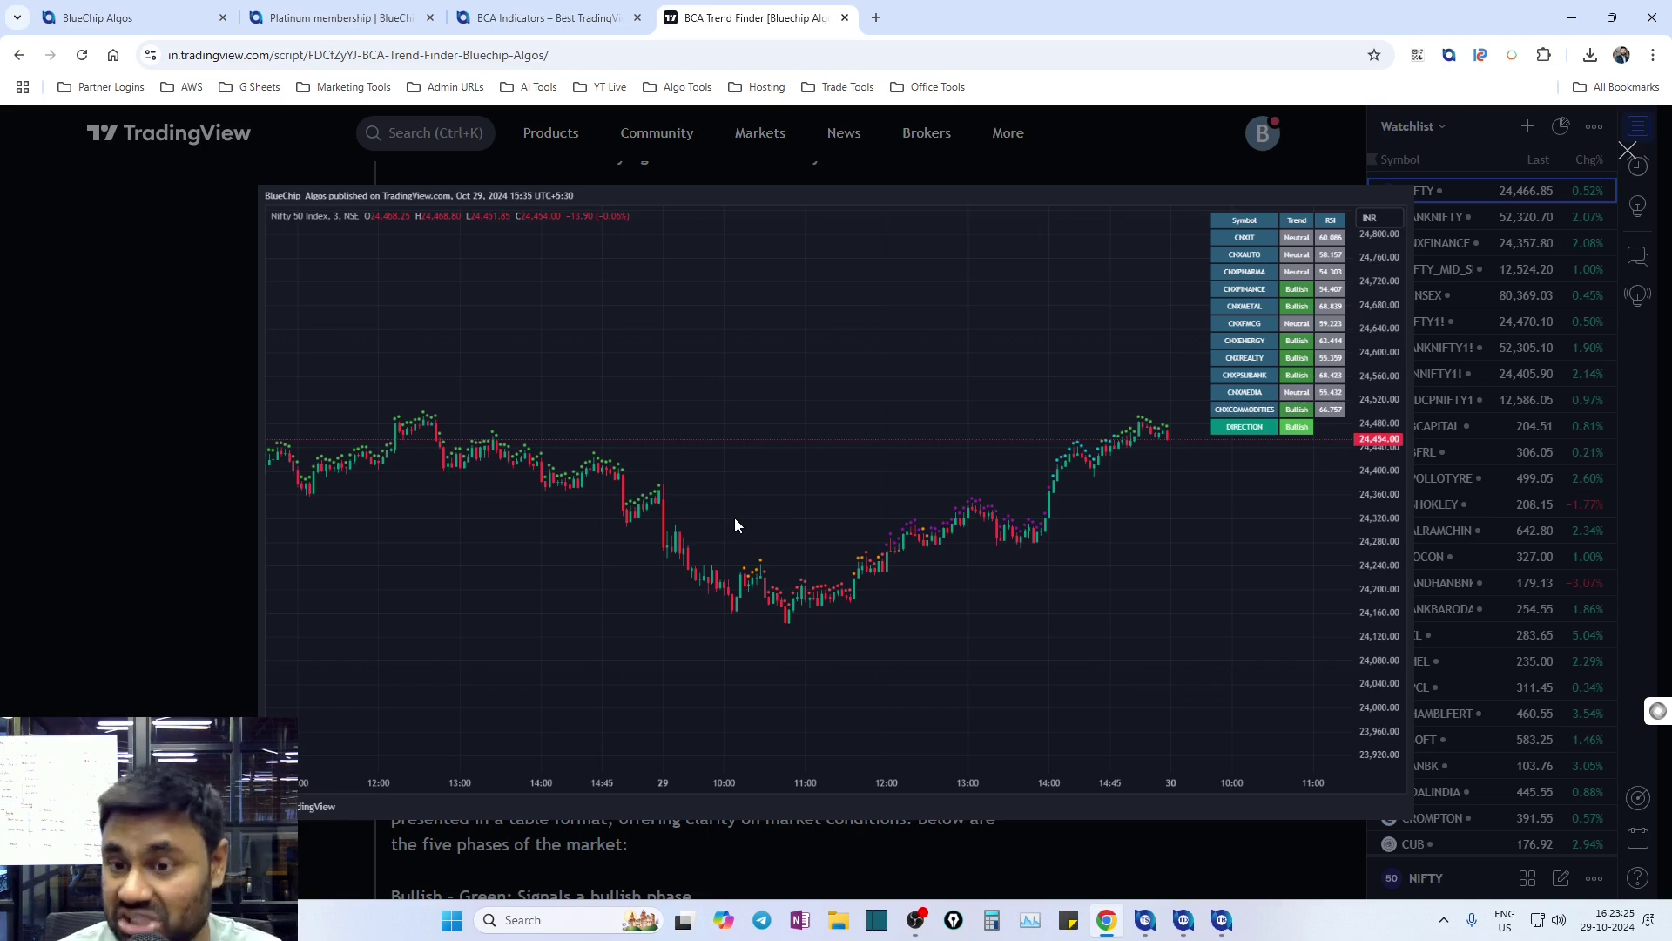
Browse the BCA Indicators cards and site stats, then go back to the BlueChip Algos tab.
{"action": "left_click", "coordinate": [523, 19]}
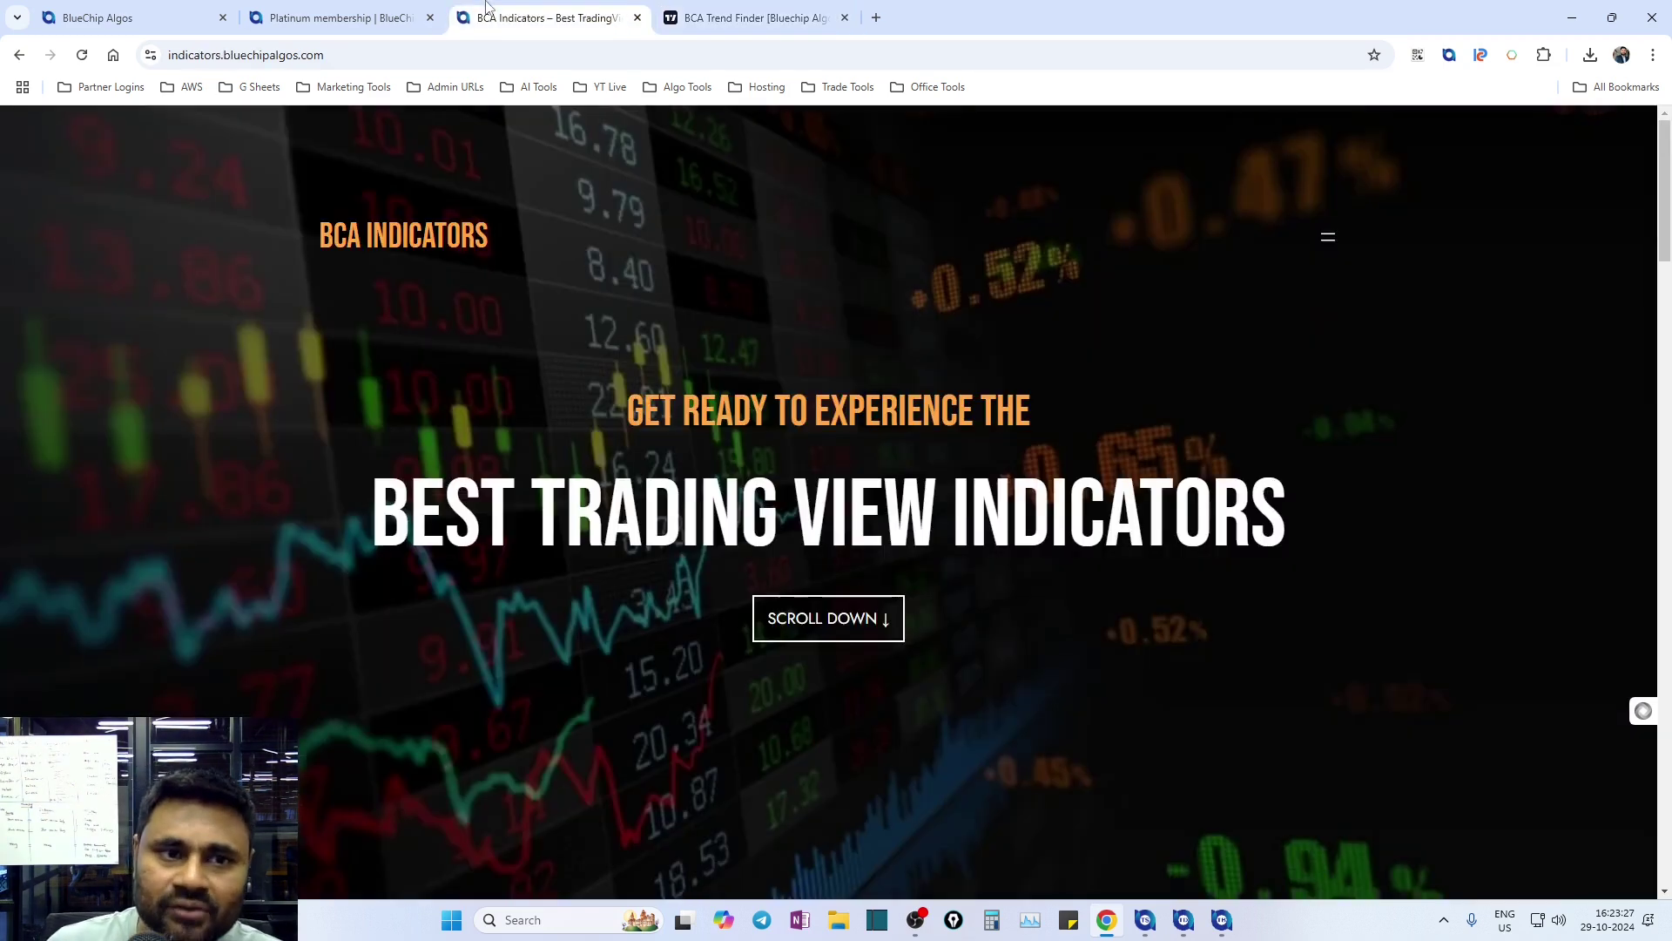
{"action": "scroll", "coordinate": [799, 511], "scroll_direction": "down", "scroll_amount": 5}
{"action": "scroll", "coordinate": [382, 425], "scroll_direction": "down", "scroll_amount": 2}
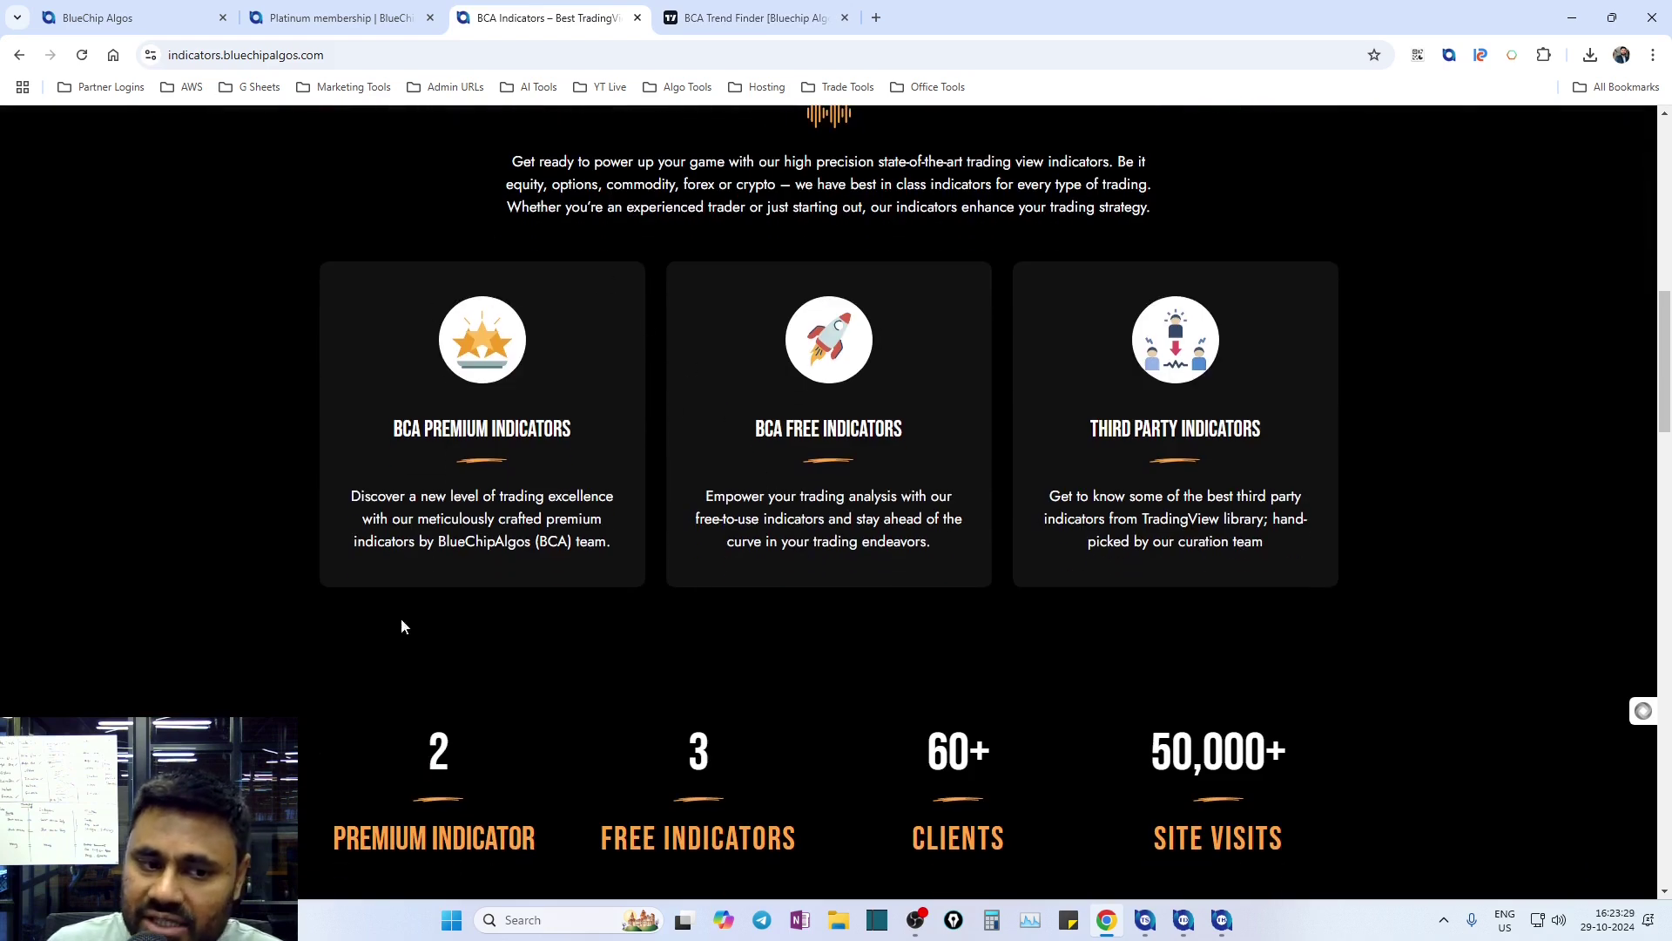
{"action": "scroll", "coordinate": [504, 431], "scroll_direction": "up", "scroll_amount": 1}
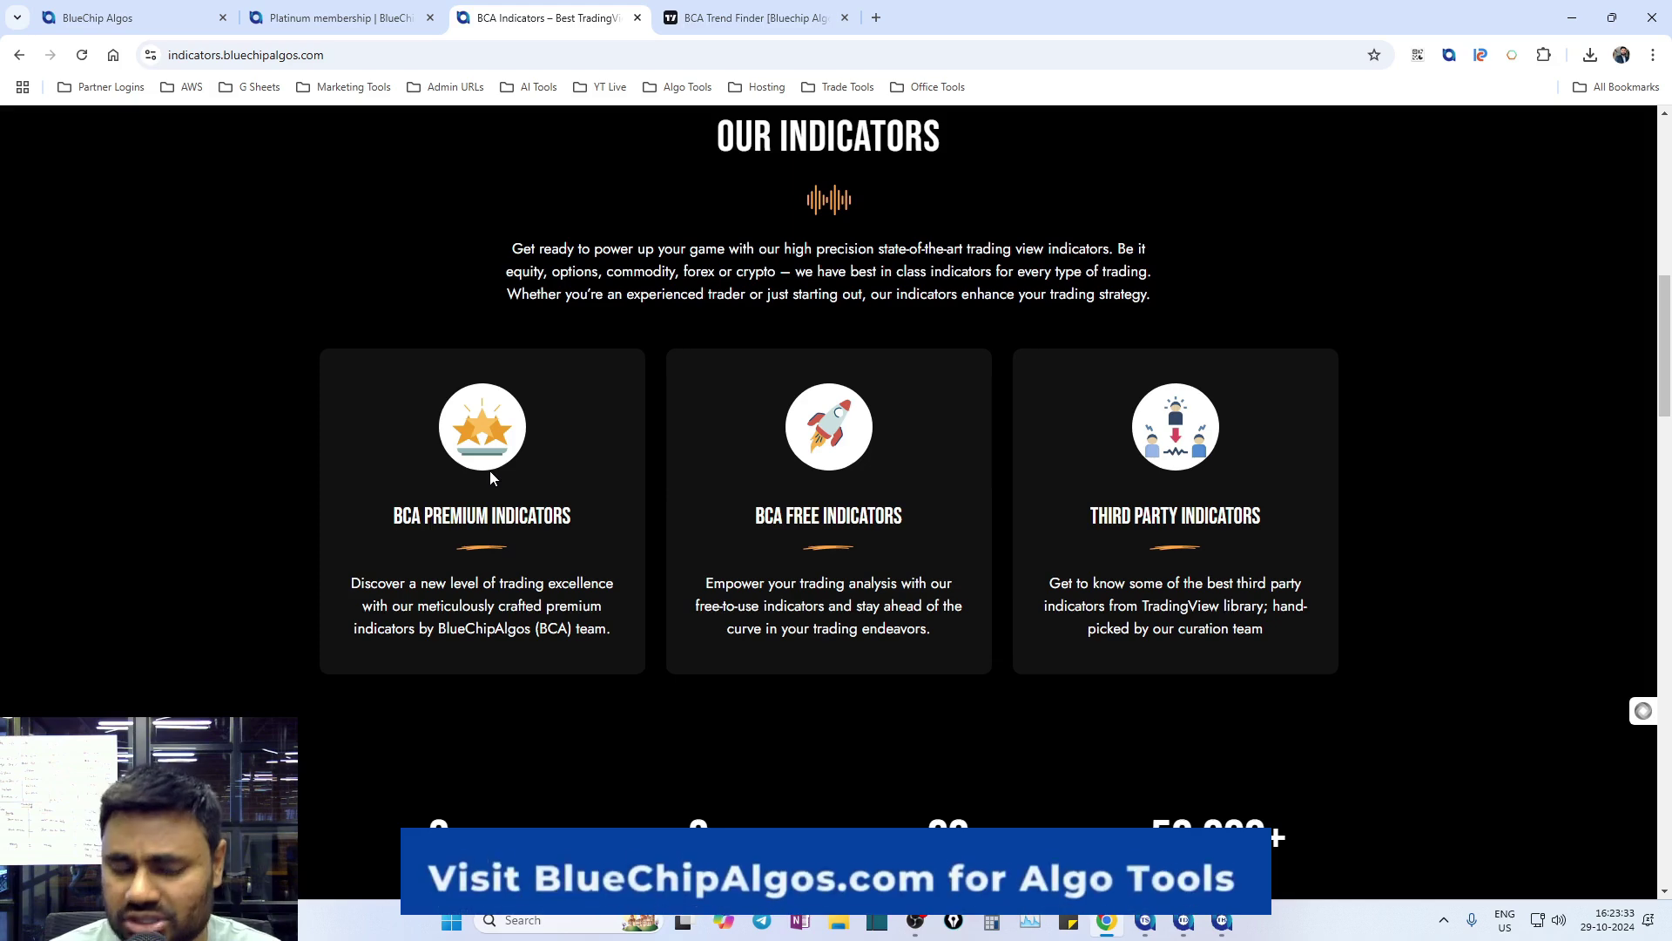
{"action": "scroll", "coordinate": [491, 477], "scroll_direction": "up", "scroll_amount": 10}
{"action": "left_click", "coordinate": [98, 18]}
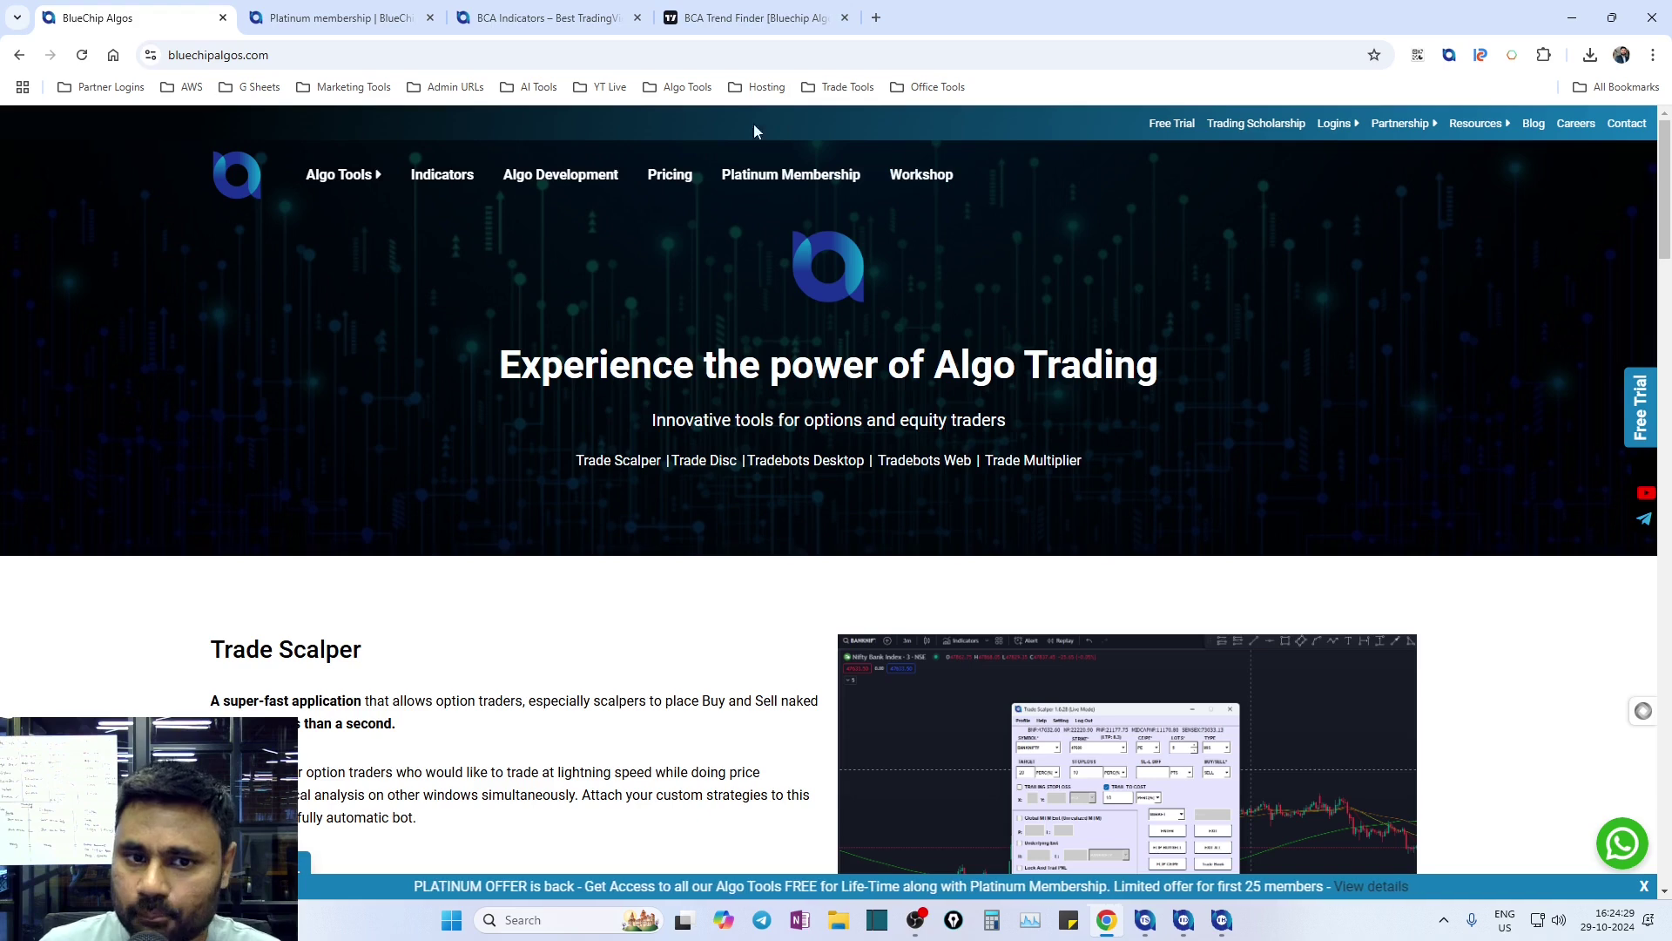
Switch to the Platinum membership tab and scroll through its benefits and membership questions.
{"action": "left_click", "coordinate": [353, 19]}
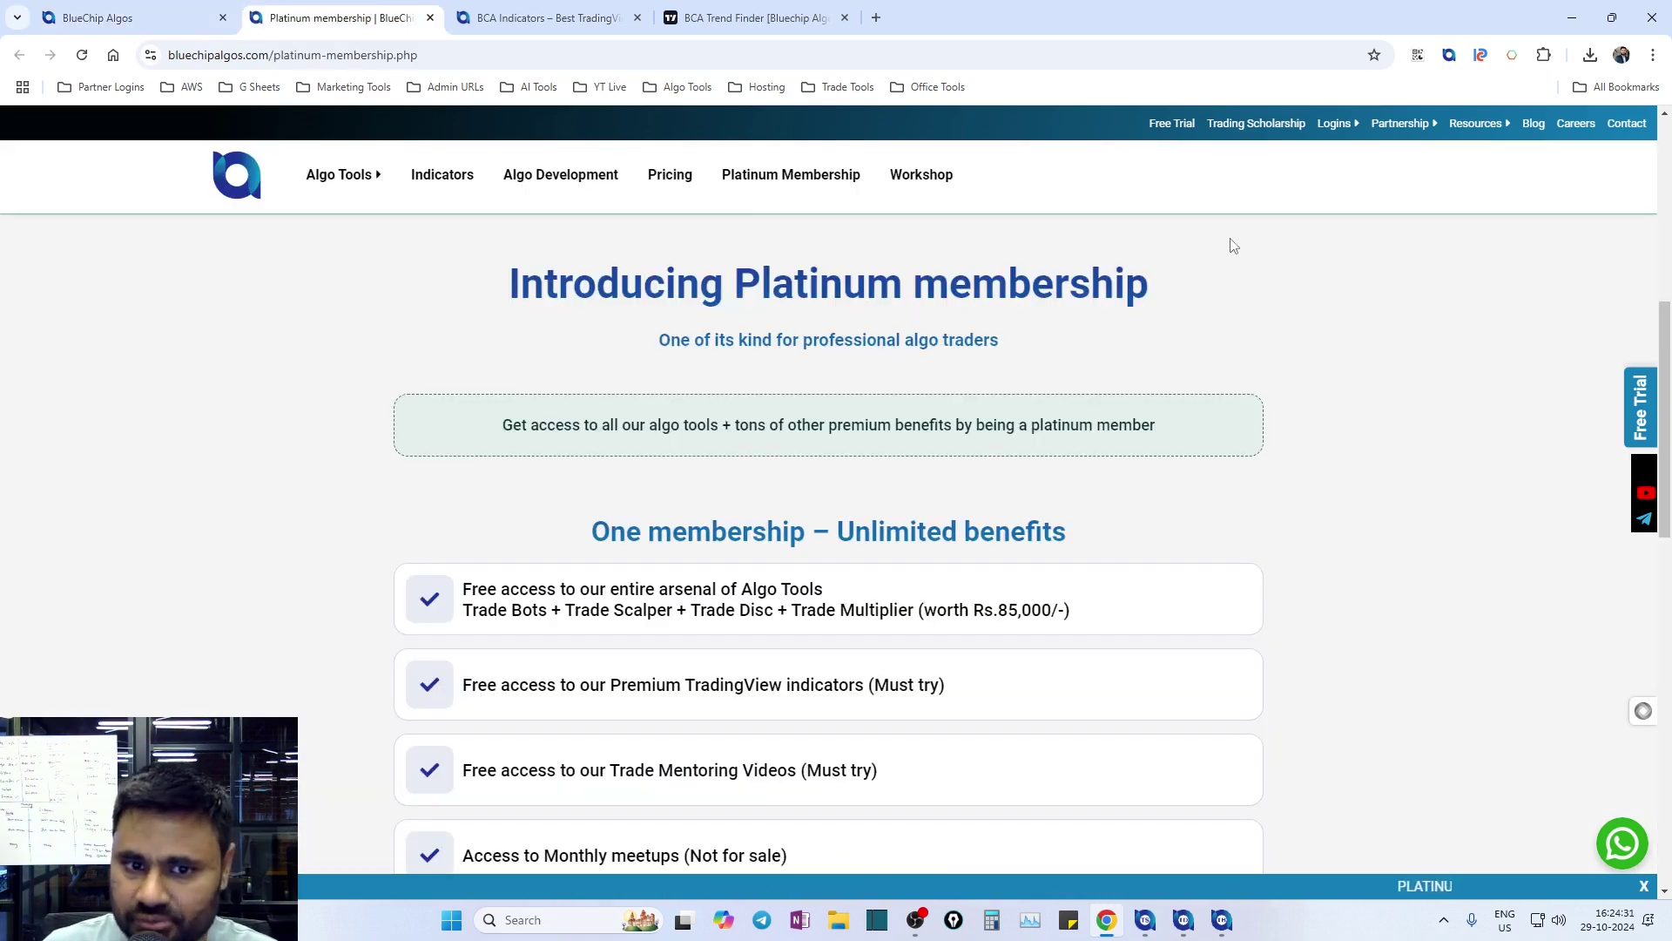
{"action": "scroll", "coordinate": [838, 332], "scroll_direction": "down", "scroll_amount": 1}
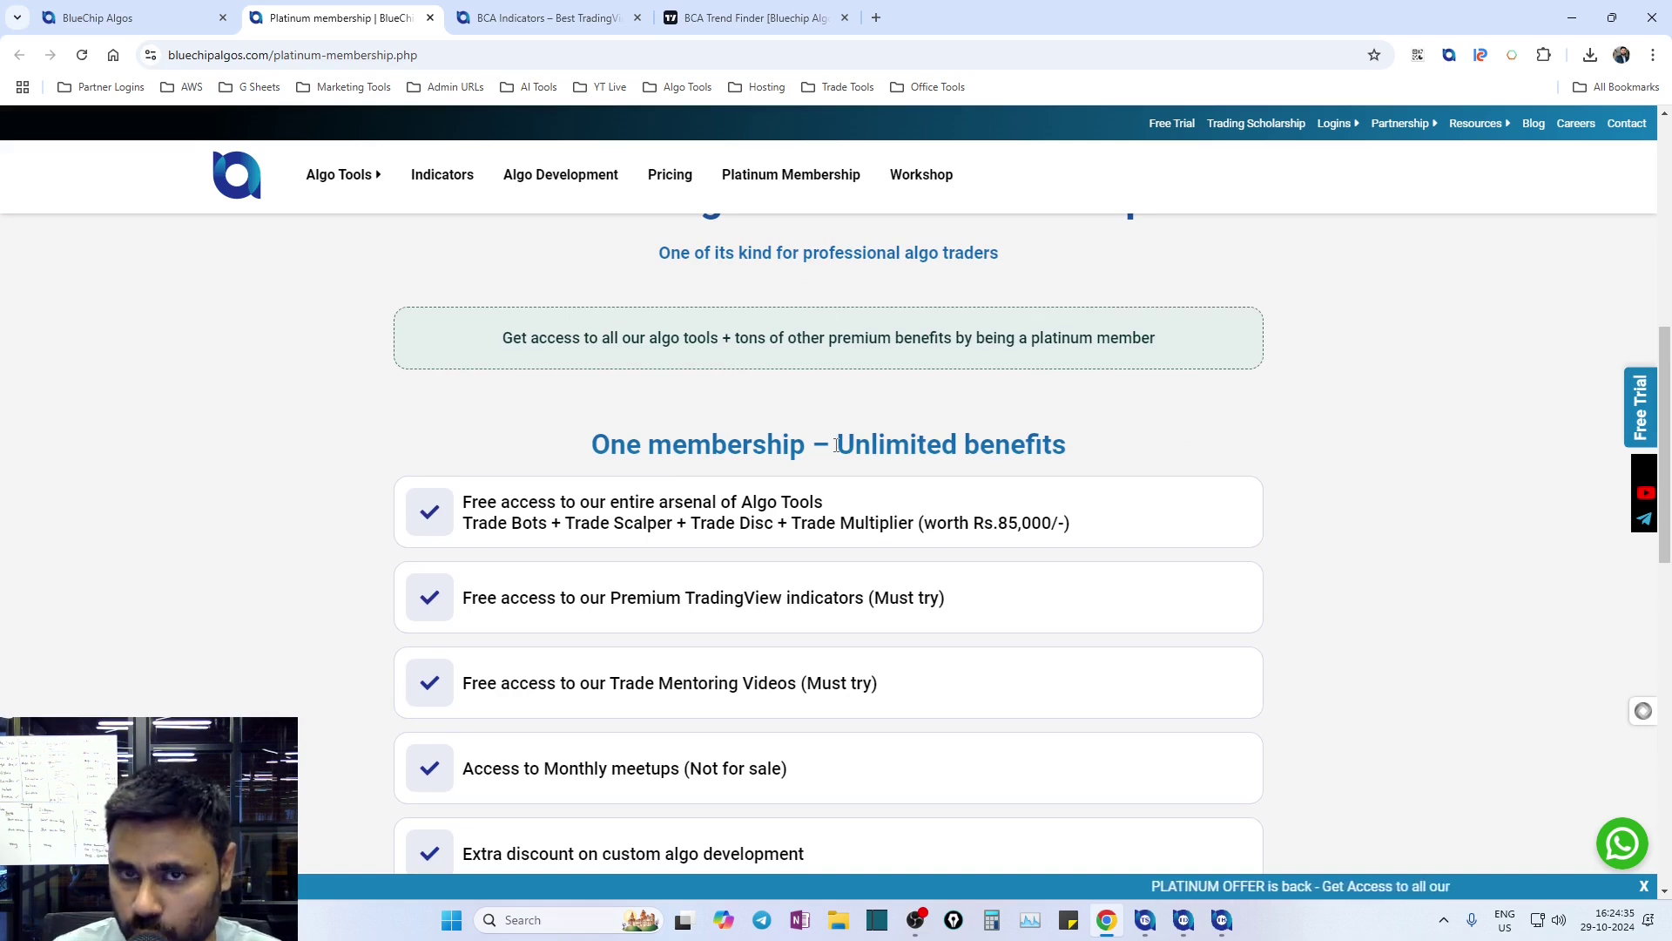
{"action": "scroll", "coordinate": [838, 444], "scroll_direction": "up", "scroll_amount": 3}
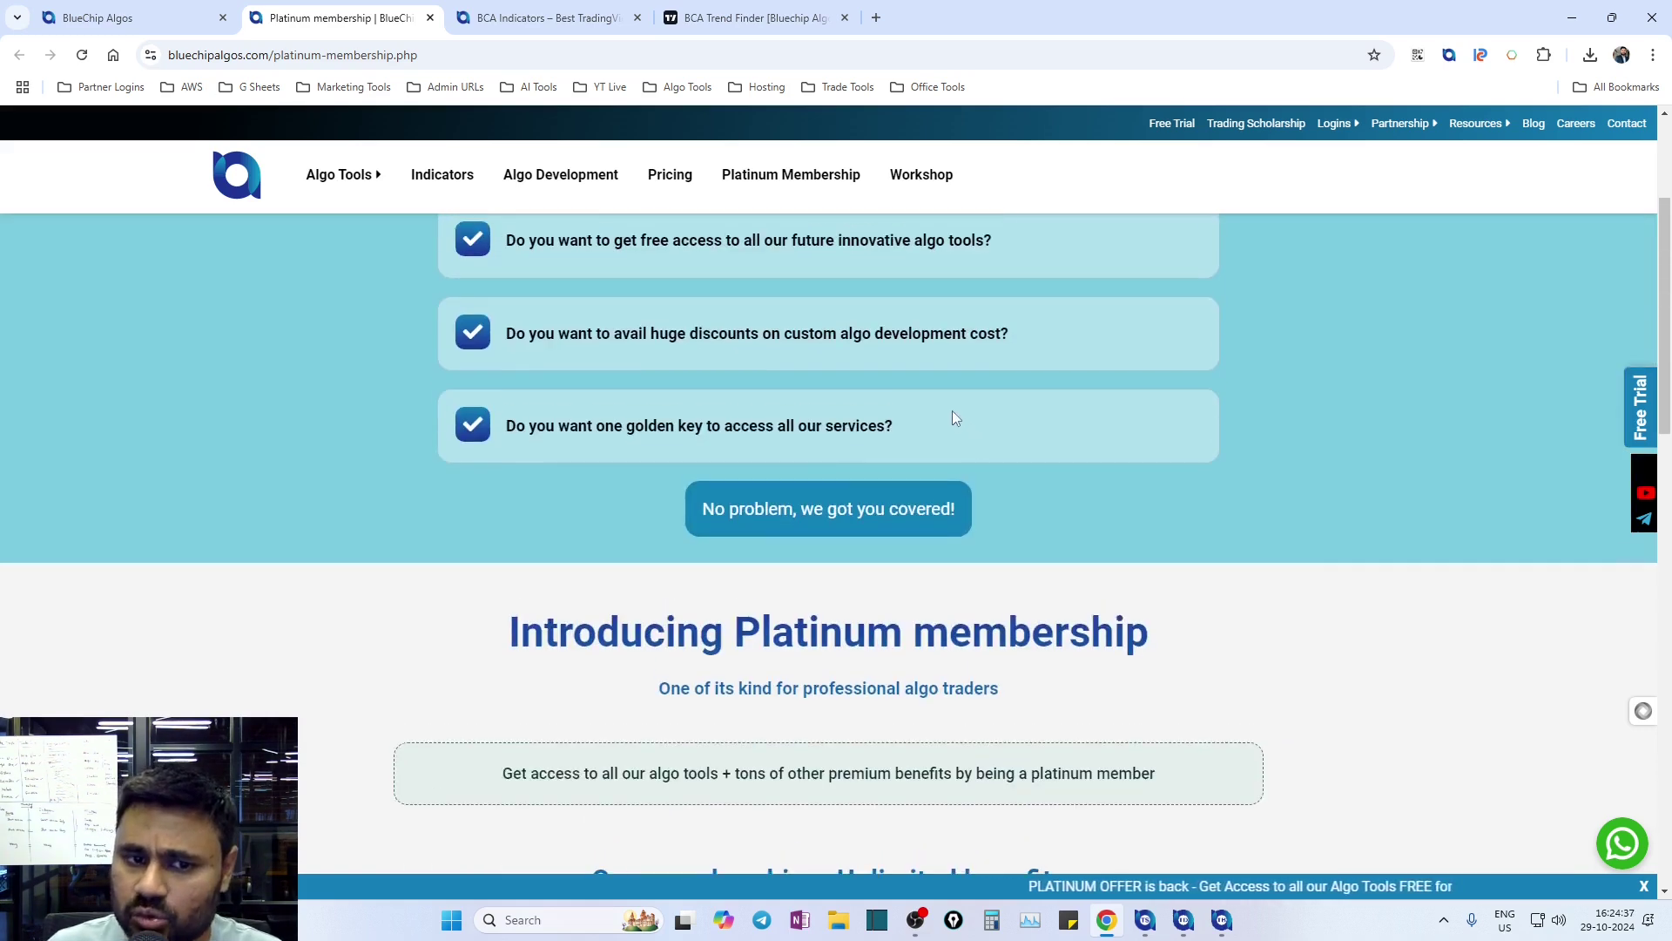
{"action": "scroll", "coordinate": [953, 415], "scroll_direction": "up", "scroll_amount": 2}
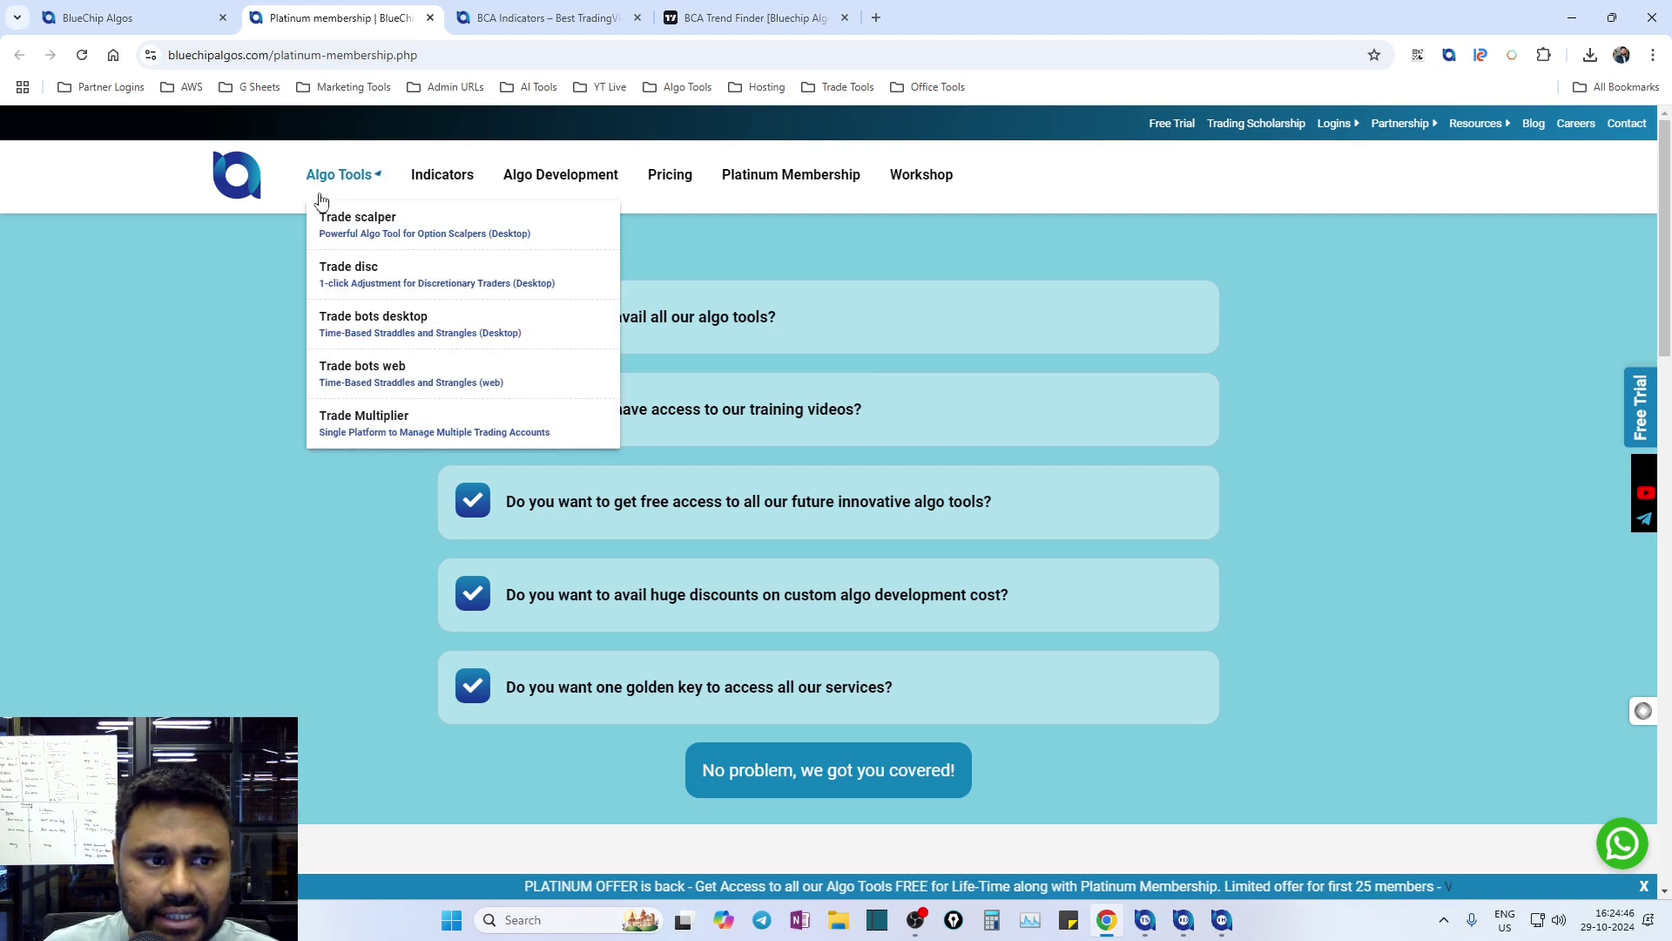